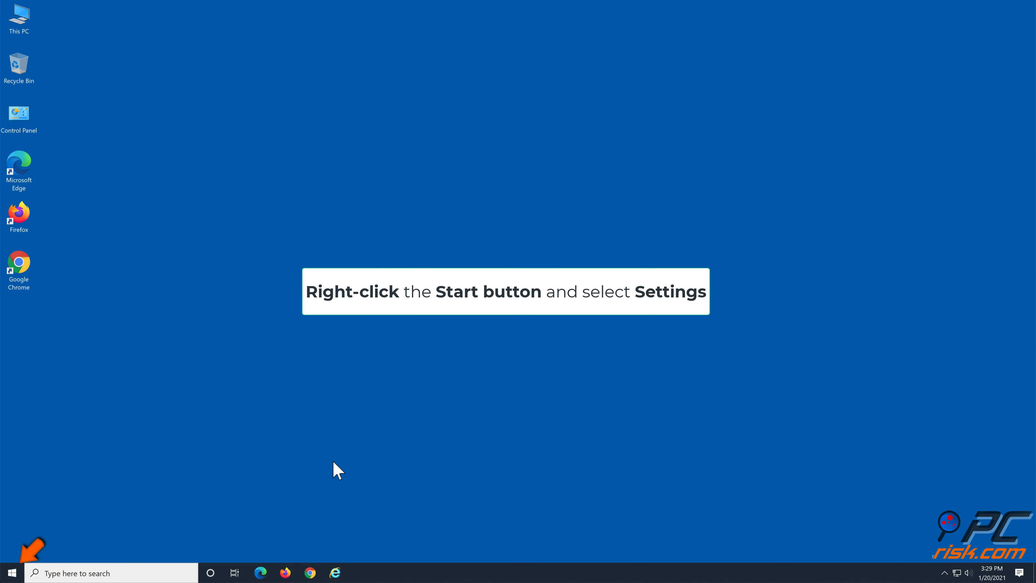
Step: Turn on automatic hiding of the taskbar in desktop mode in the Windows personalization settings, and close Settings
right_click(19, 574)
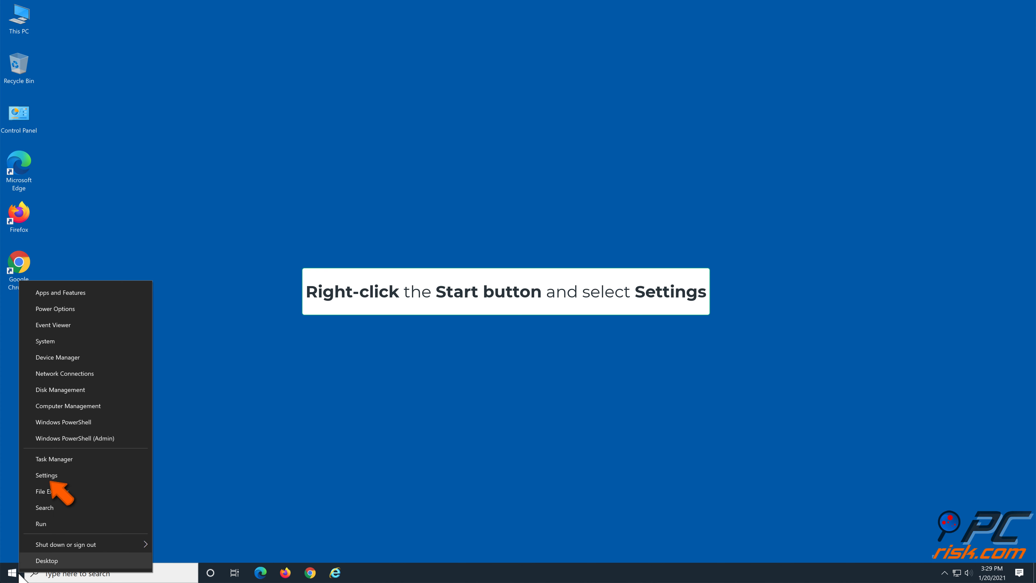
left_click(70, 477)
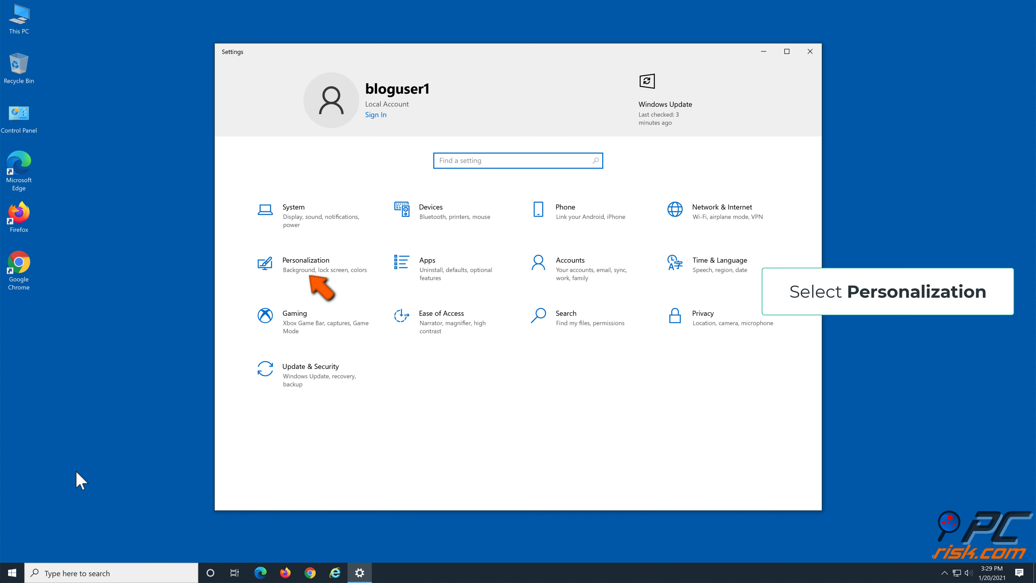
left_click(337, 264)
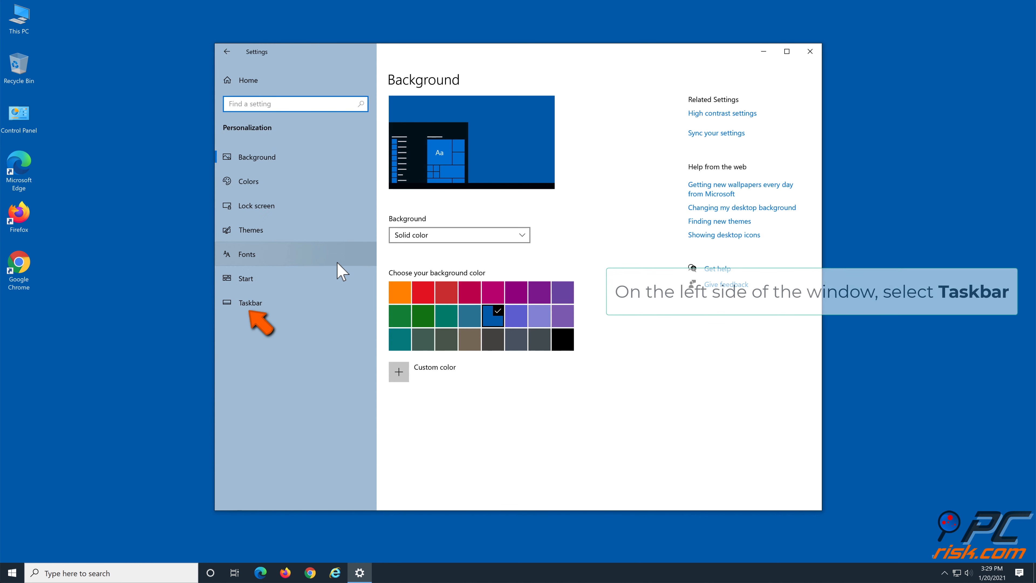
left_click(287, 306)
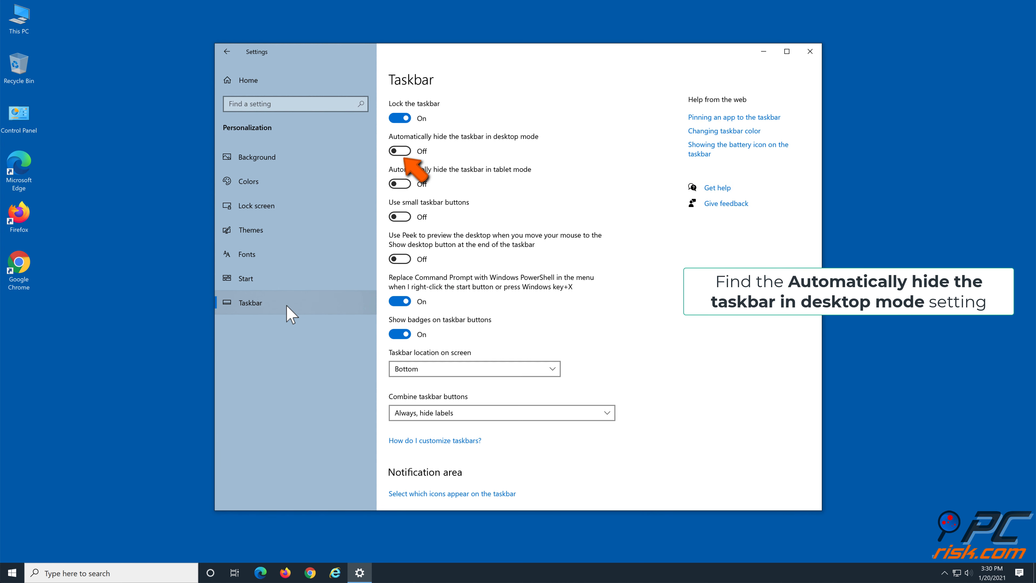
left_click(402, 151)
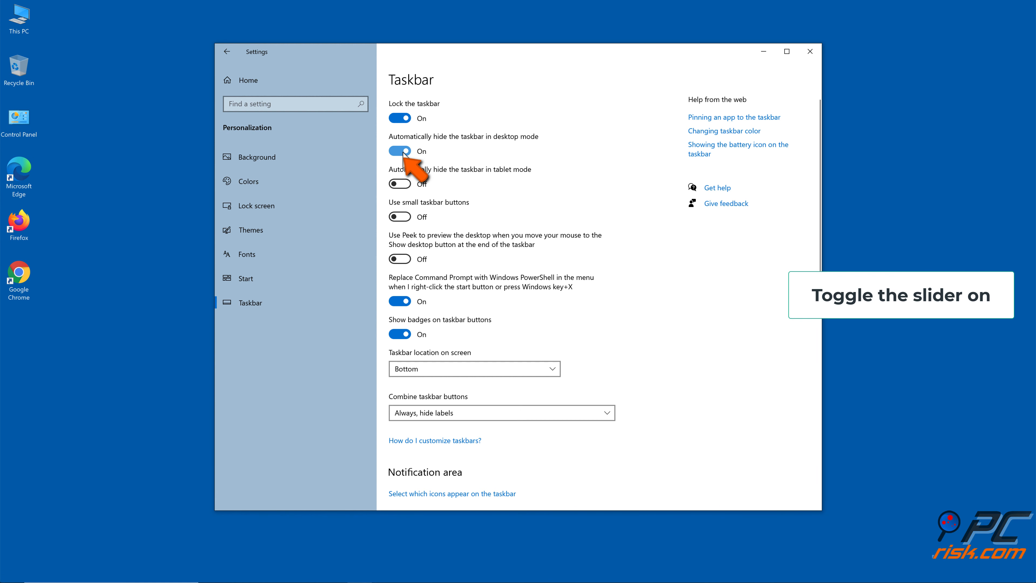
left_click(810, 51)
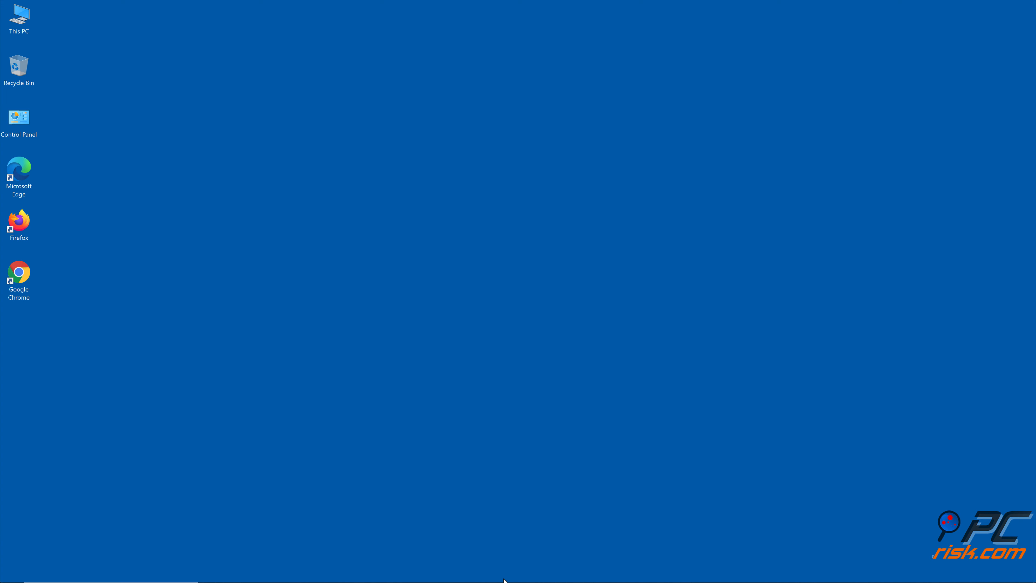
mouse_move(506, 581)
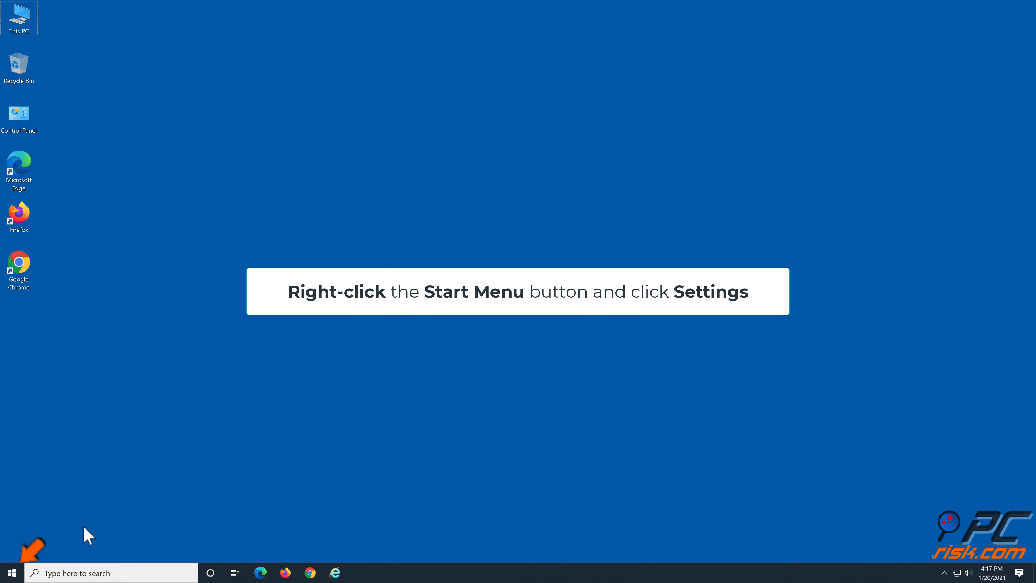
Step: Install the pending Windows updates from the Update & Security settings and restart the computer to finish them
right_click(19, 571)
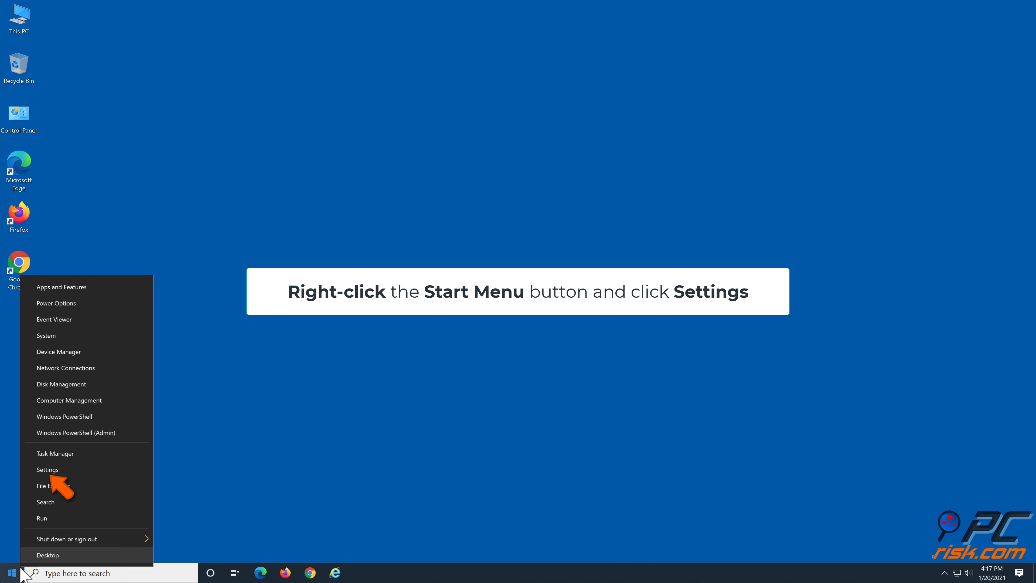
left_click(79, 468)
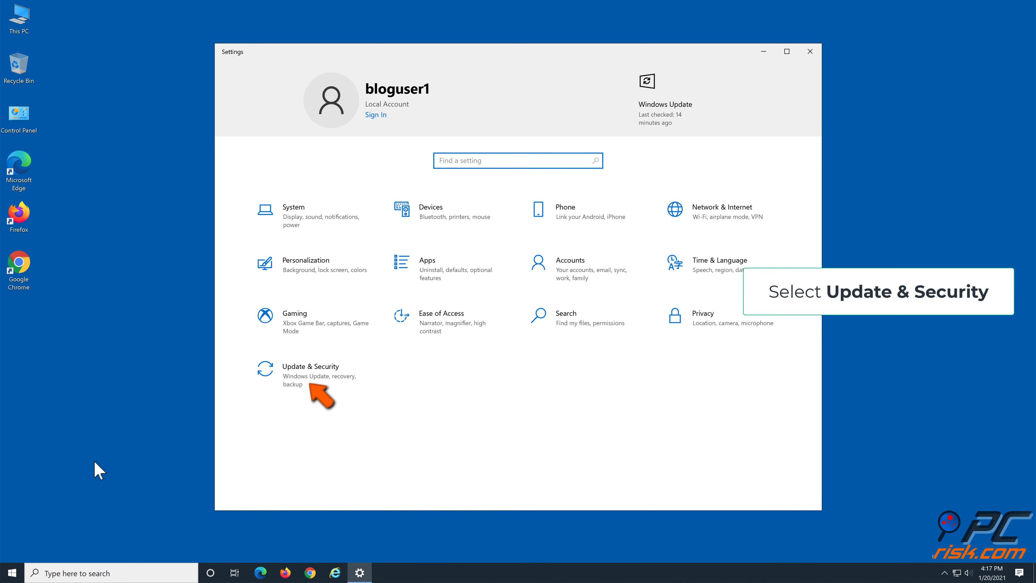
left_click(319, 382)
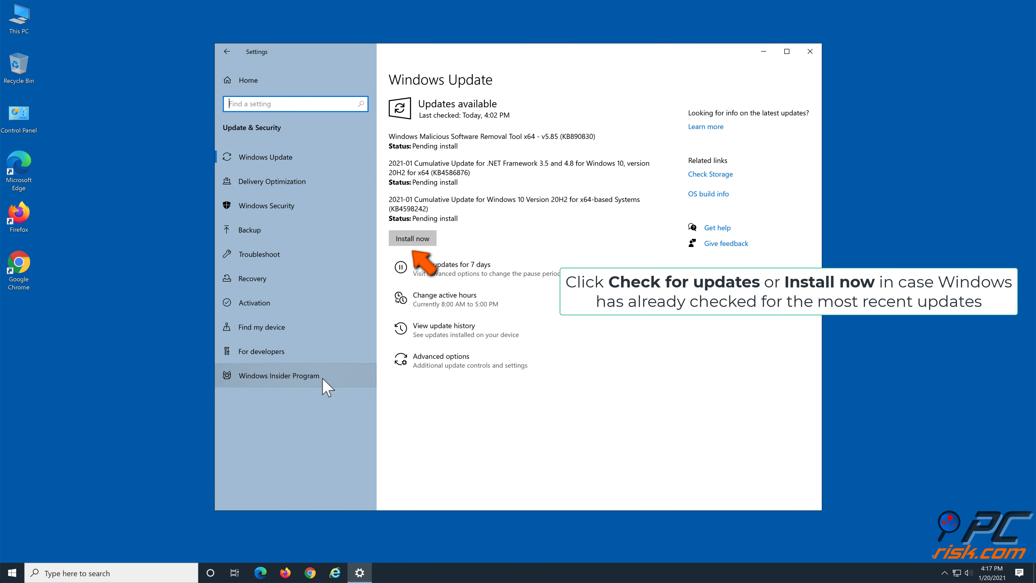
left_click(417, 241)
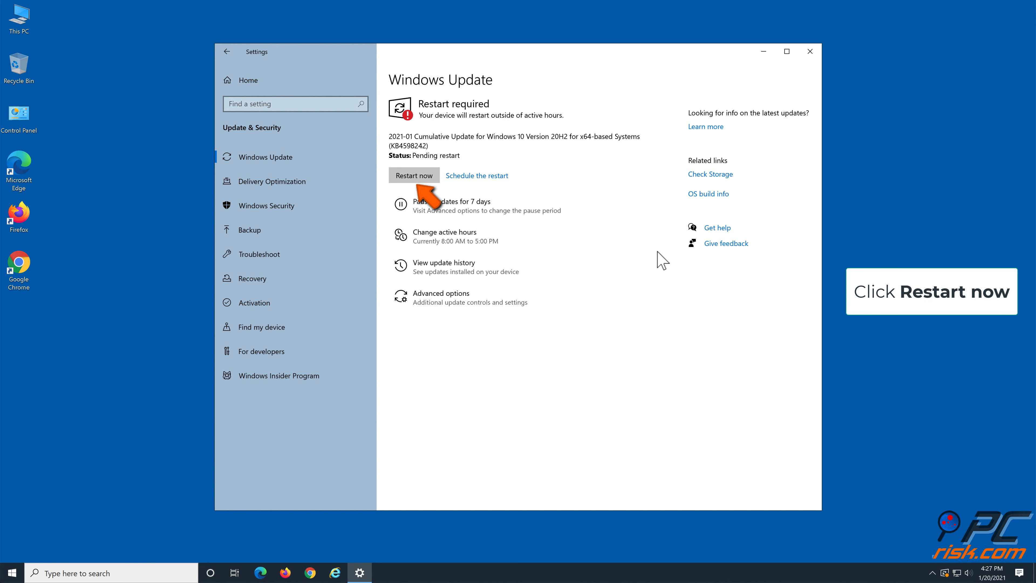
left_click(420, 180)
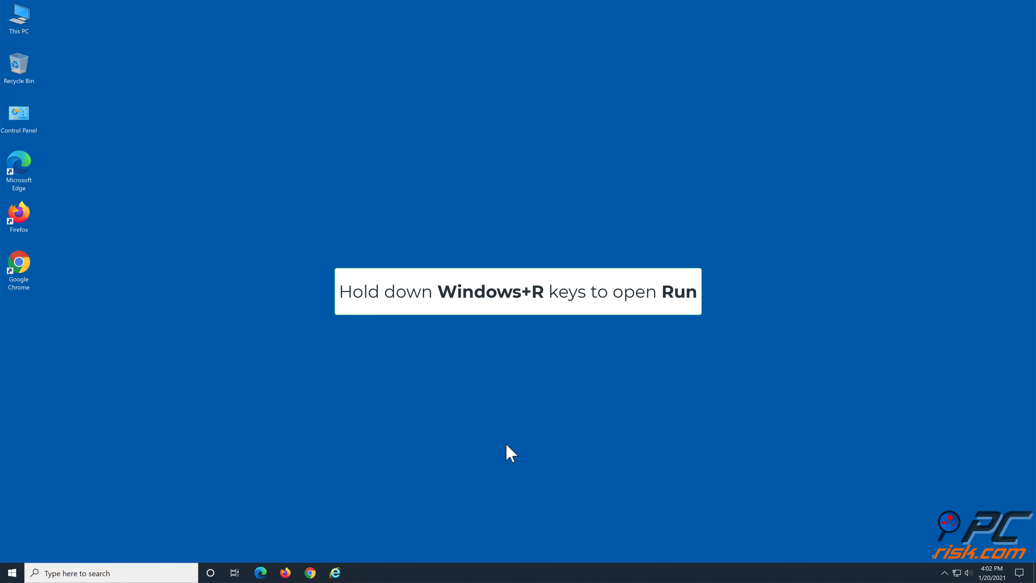
Step: Launch Task Manager with the Run command taskmgr and expand it to the detailed process view
key("super+r")
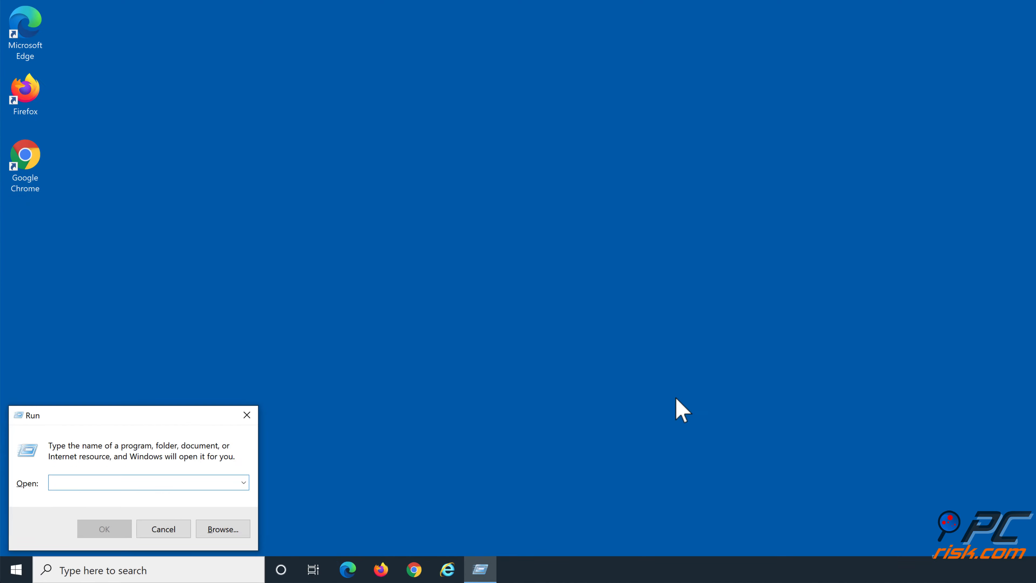
type("ta")
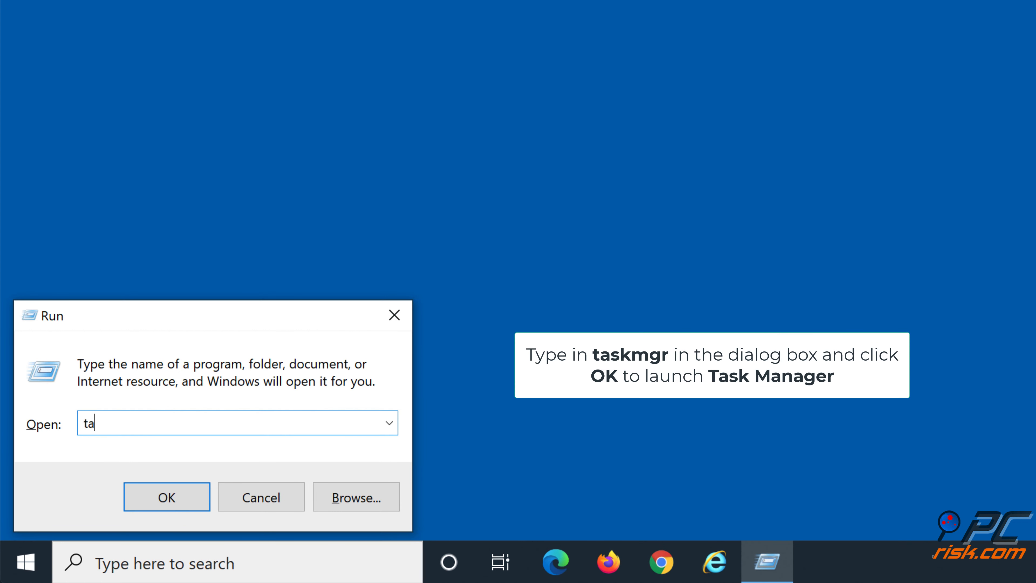
type("skmgr")
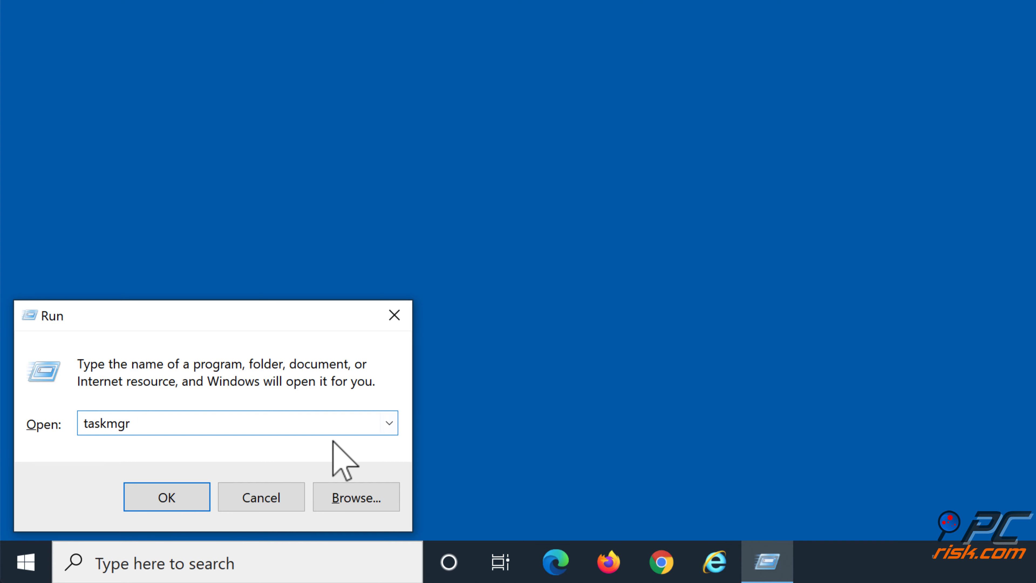
left_click(174, 504)
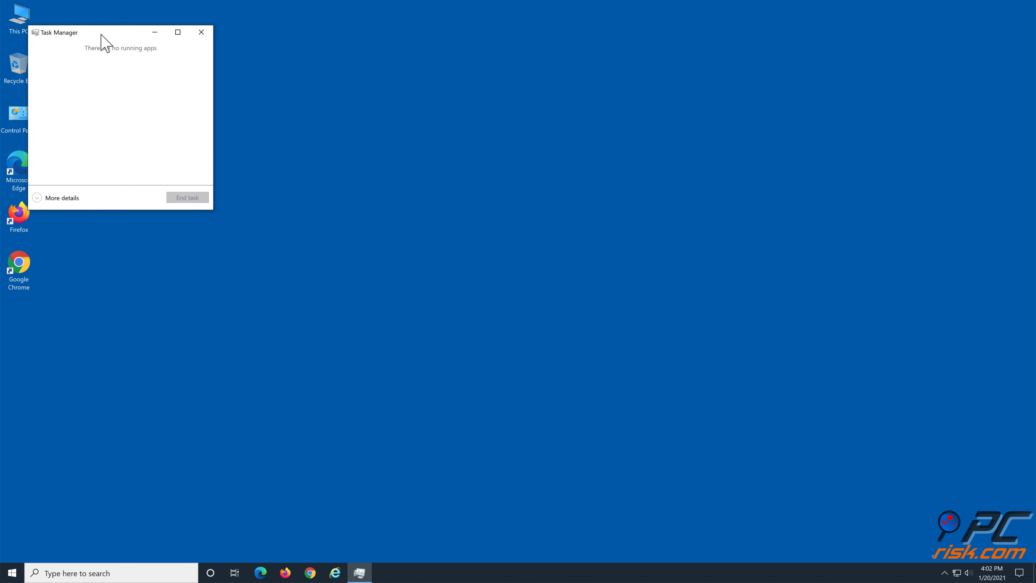
left_click_drag(101, 34, 426, 191)
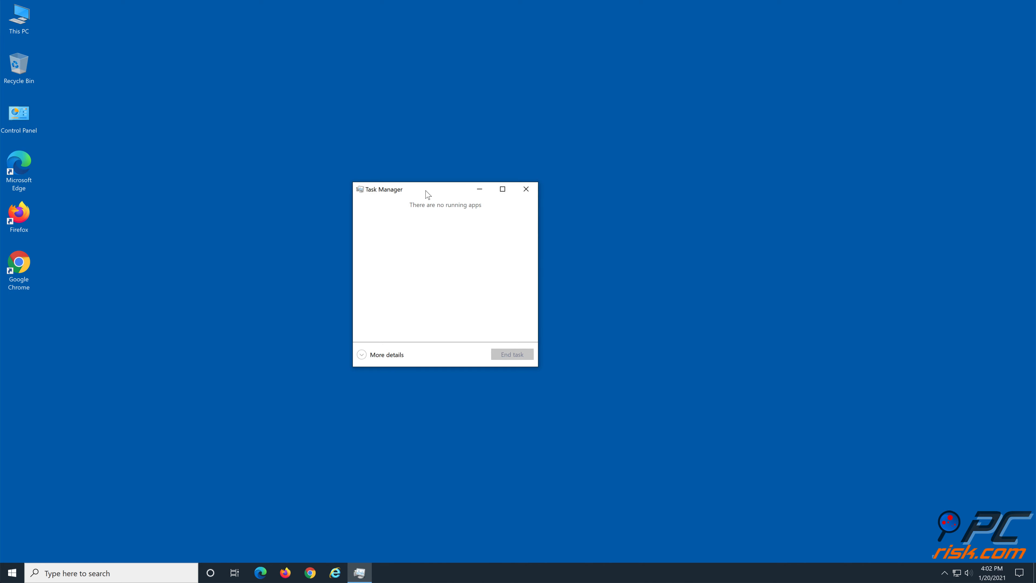
left_click(366, 355)
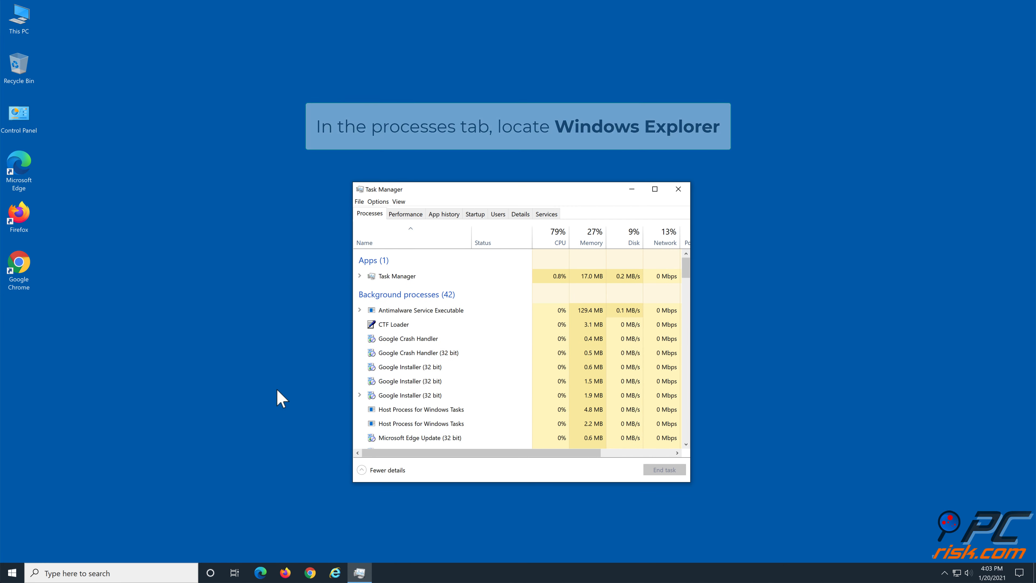
Step: Search Windows for "file explorer", open File Explorer, and minimize its window to return to Task Manager
left_click(106, 573)
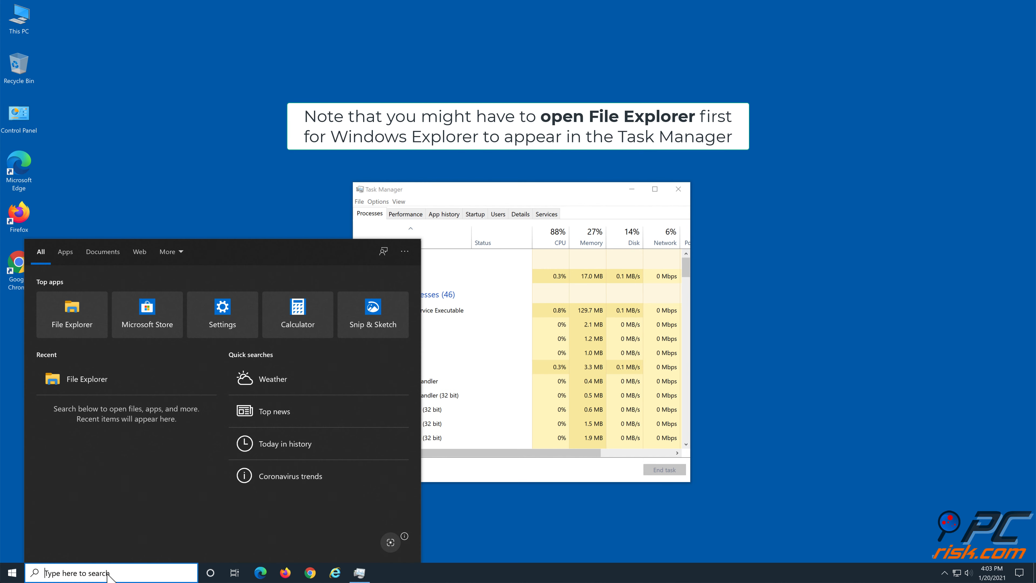
type("file ex")
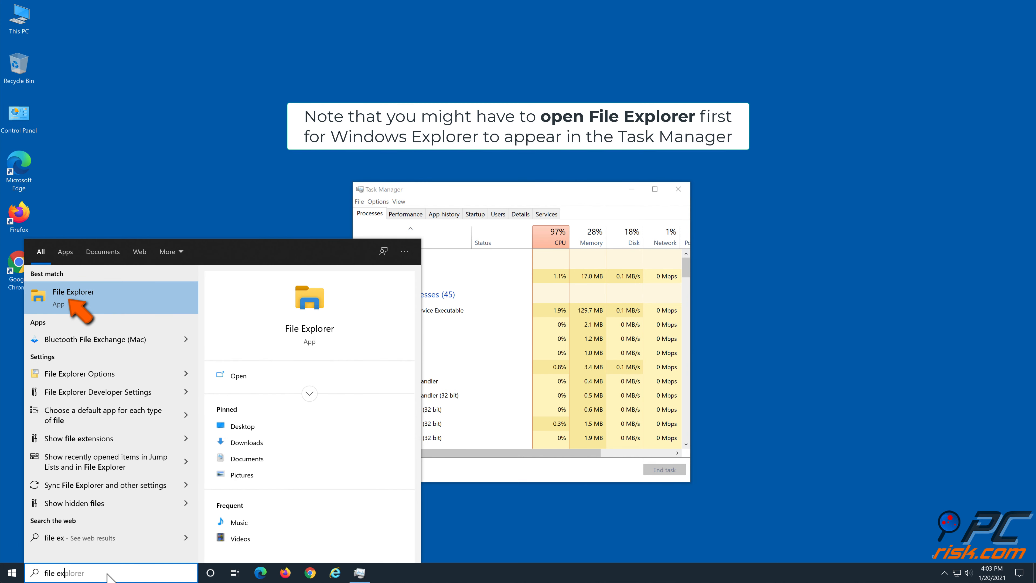
type("plorer")
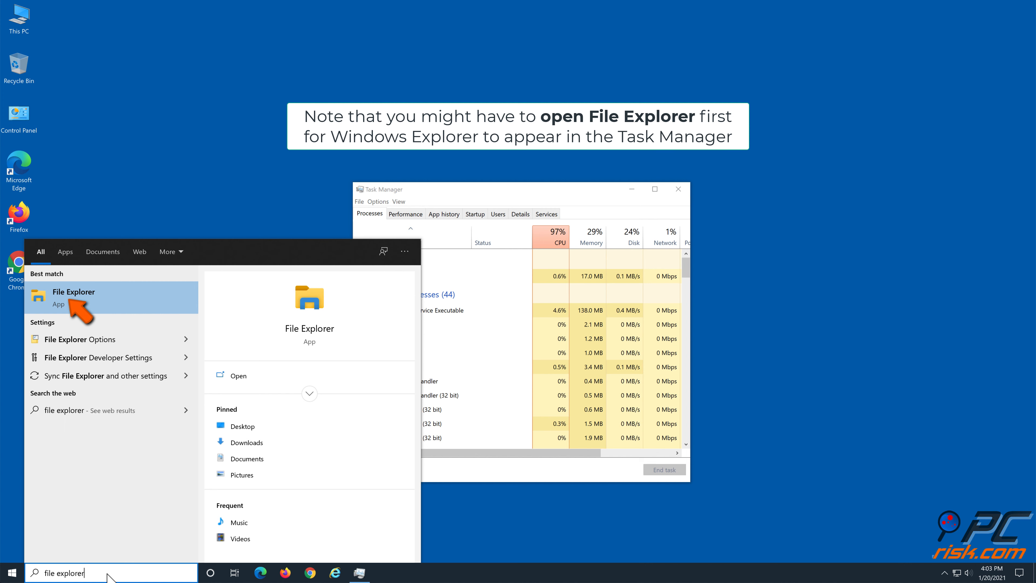
left_click(110, 308)
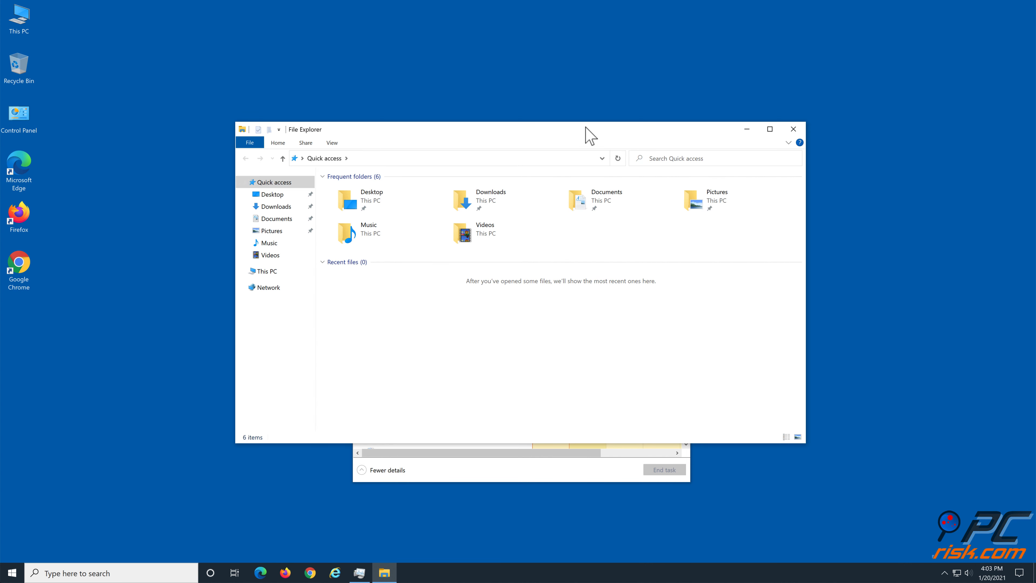
left_click(747, 130)
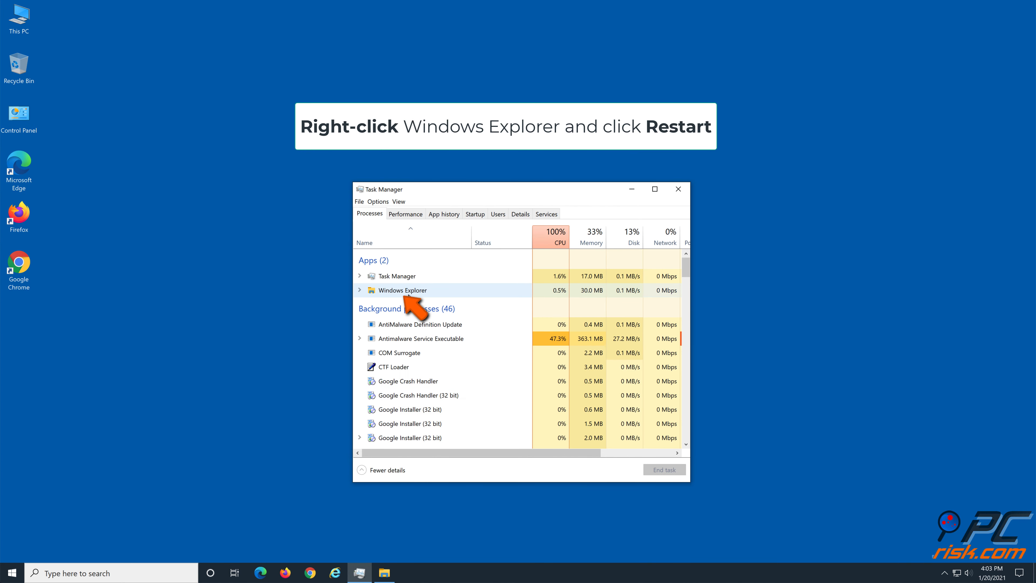
Step: Restart the Windows Explorer process in Task Manager and close Task Manager
right_click(411, 293)
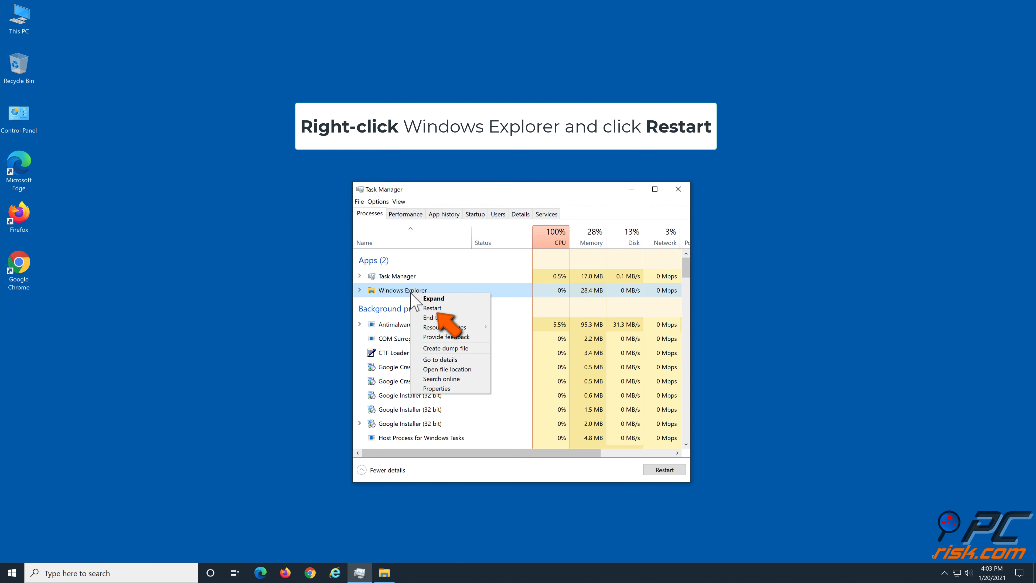
left_click(442, 310)
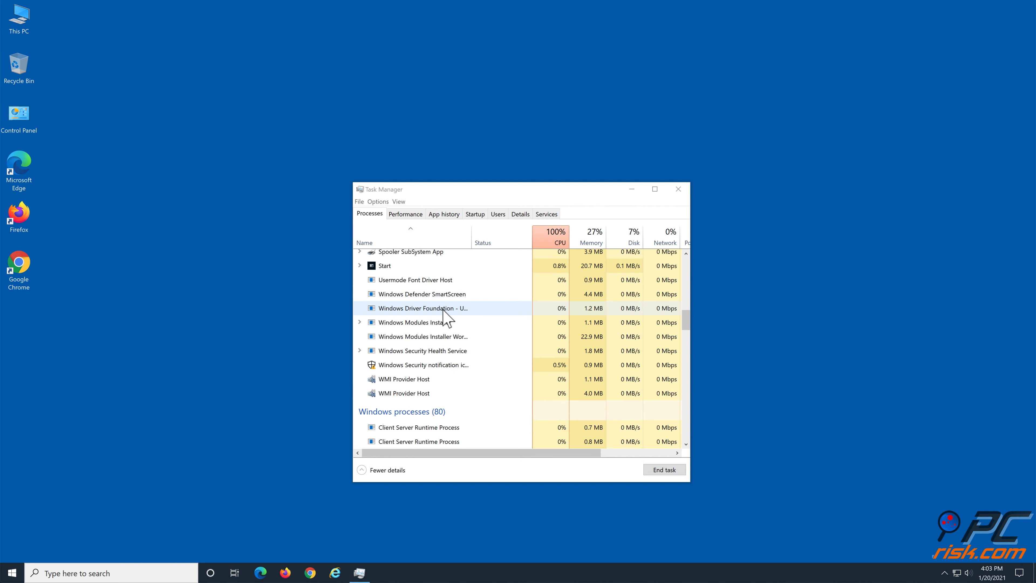
left_click(679, 189)
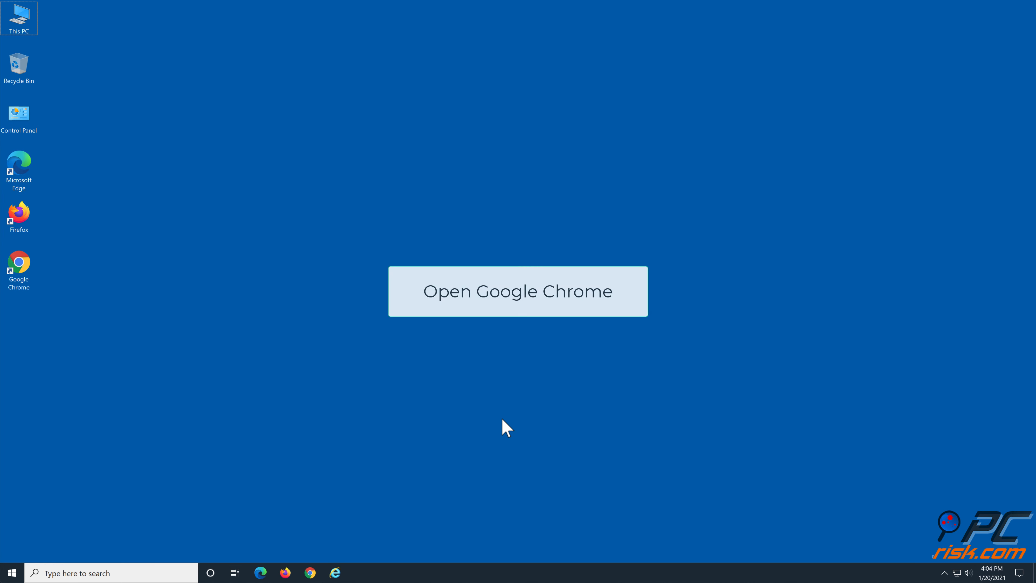
Step: Open Google Chrome, turn off "Use hardware acceleration when available" in its advanced system settings, and relaunch the browser
double_click(25, 279)
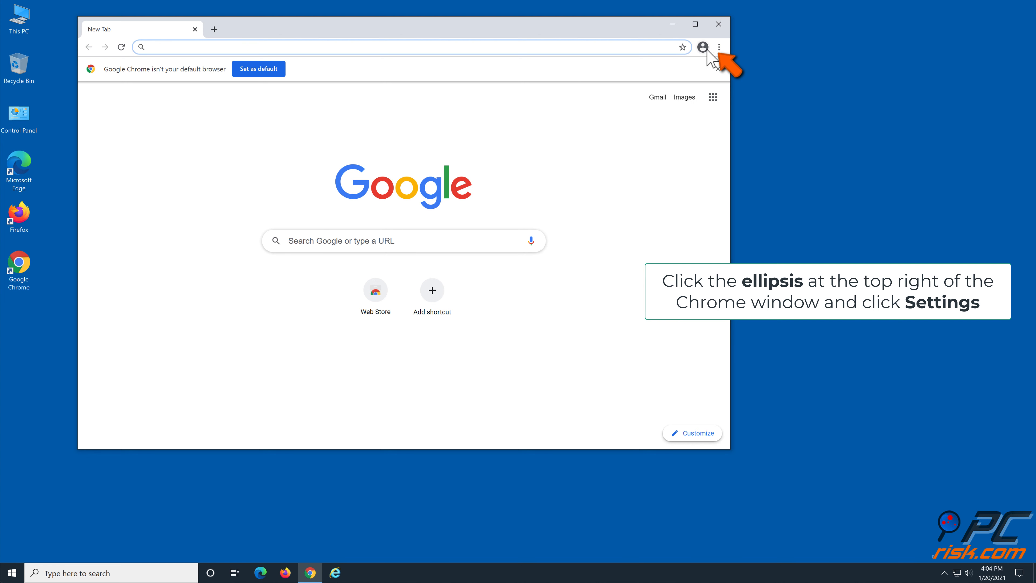
left_click(719, 48)
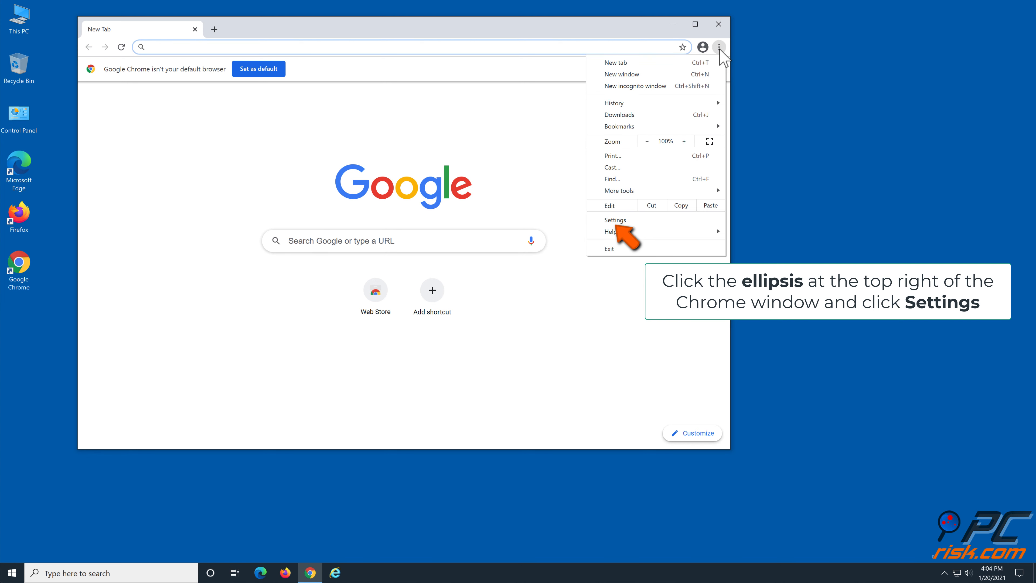
left_click(640, 223)
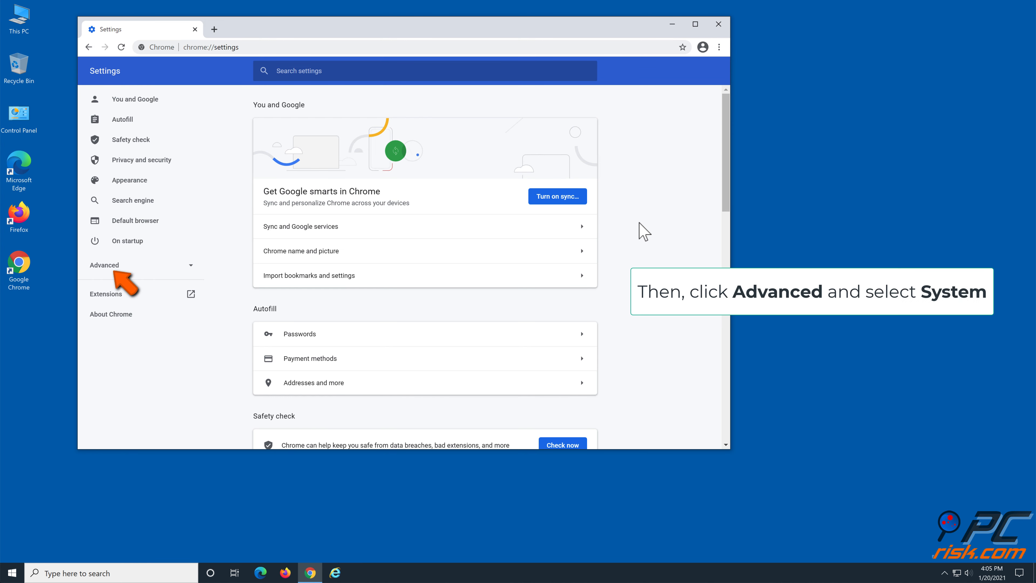
left_click(118, 269)
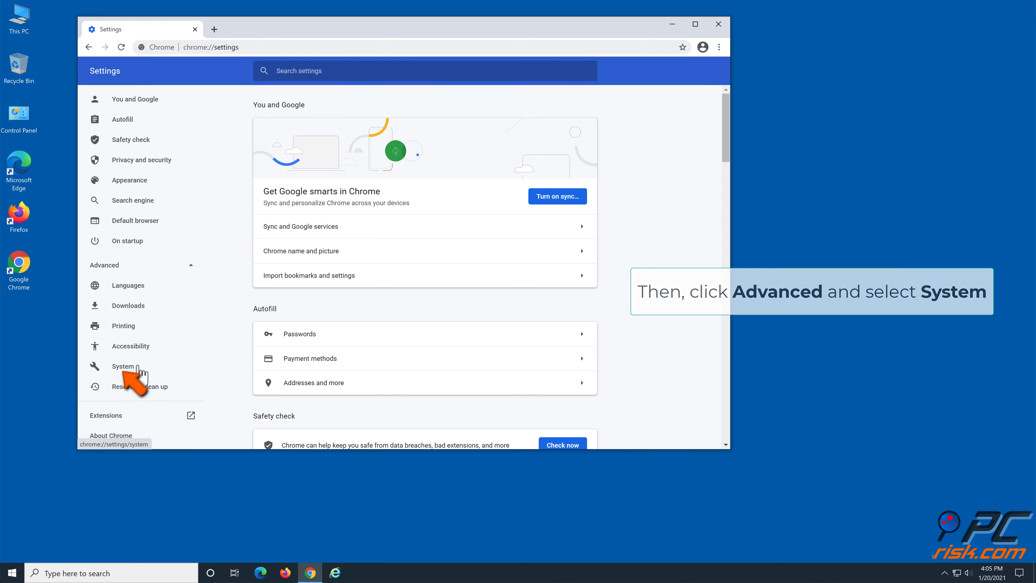
left_click(122, 366)
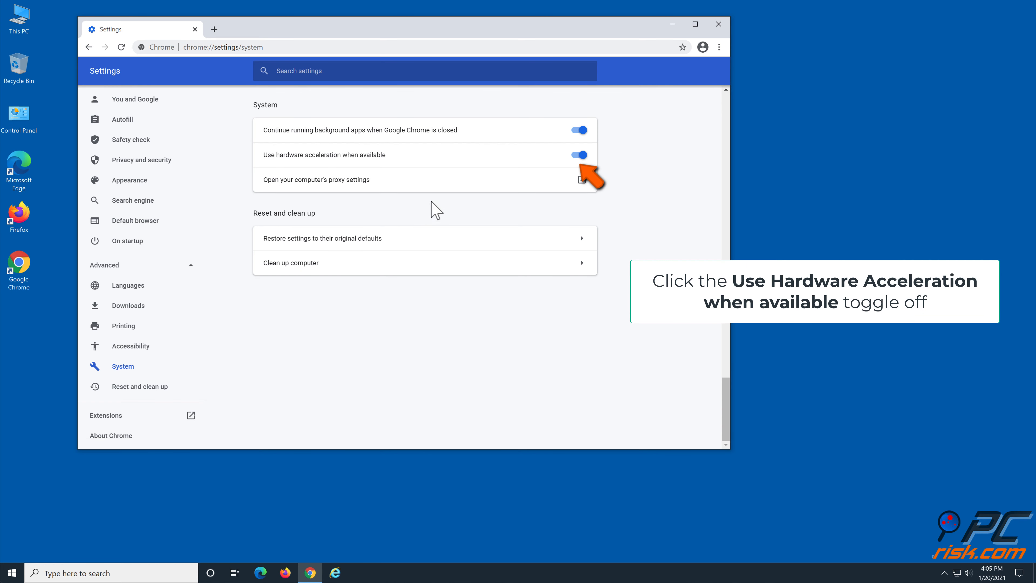
left_click(580, 159)
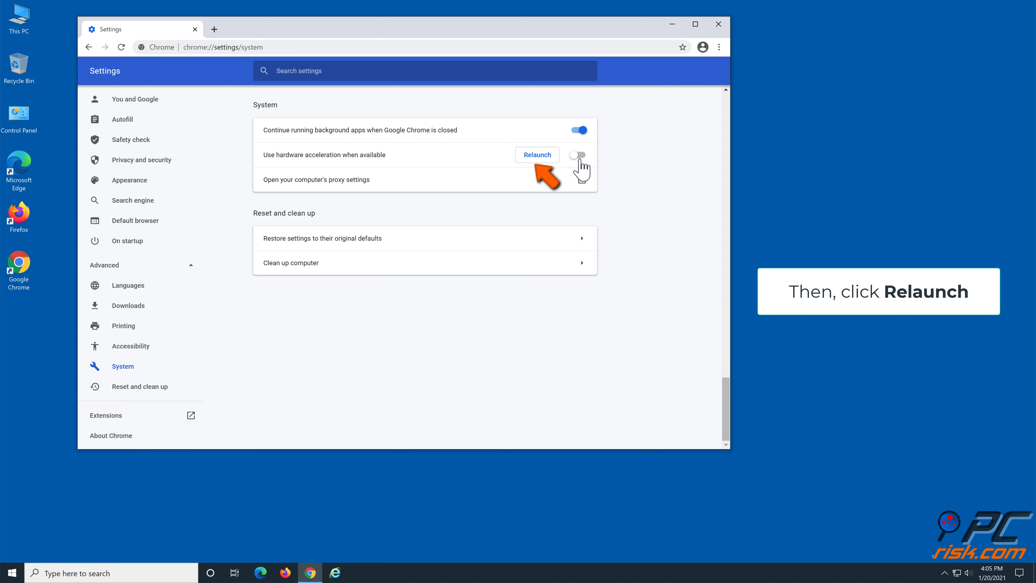
left_click(554, 158)
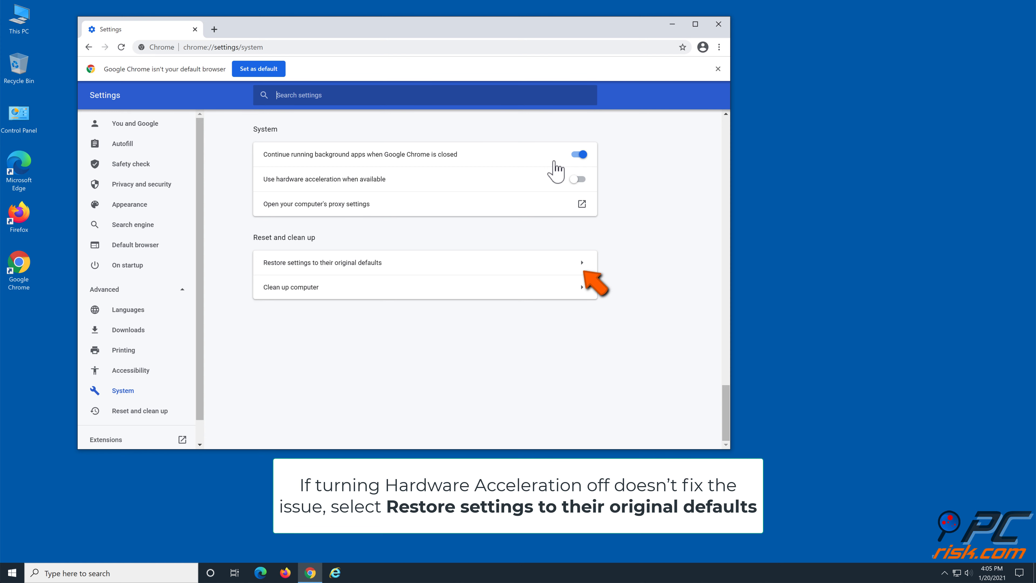
Step: Restore Chrome's settings to their original defaults and confirm the reset
left_click(582, 264)
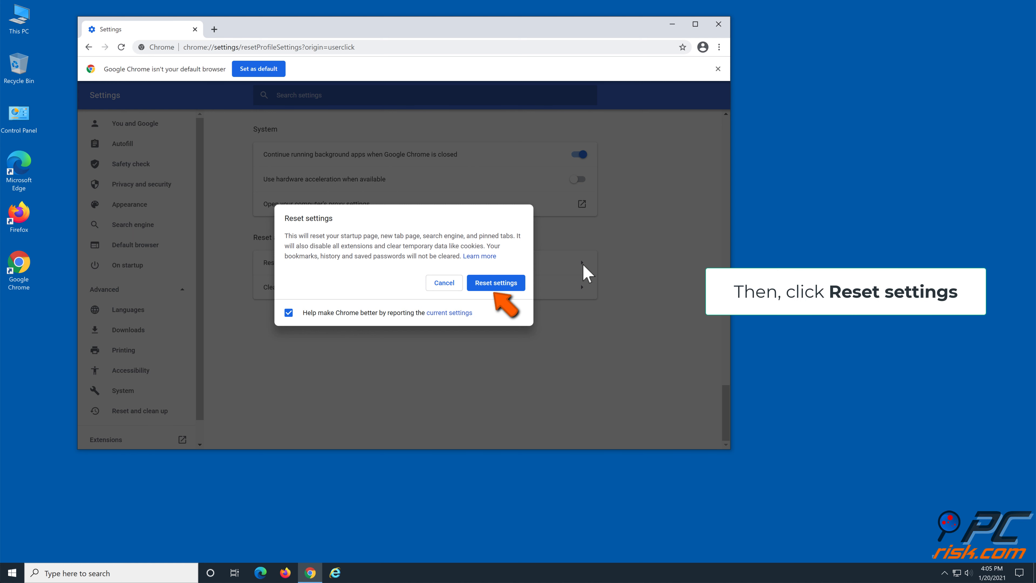
left_click(497, 284)
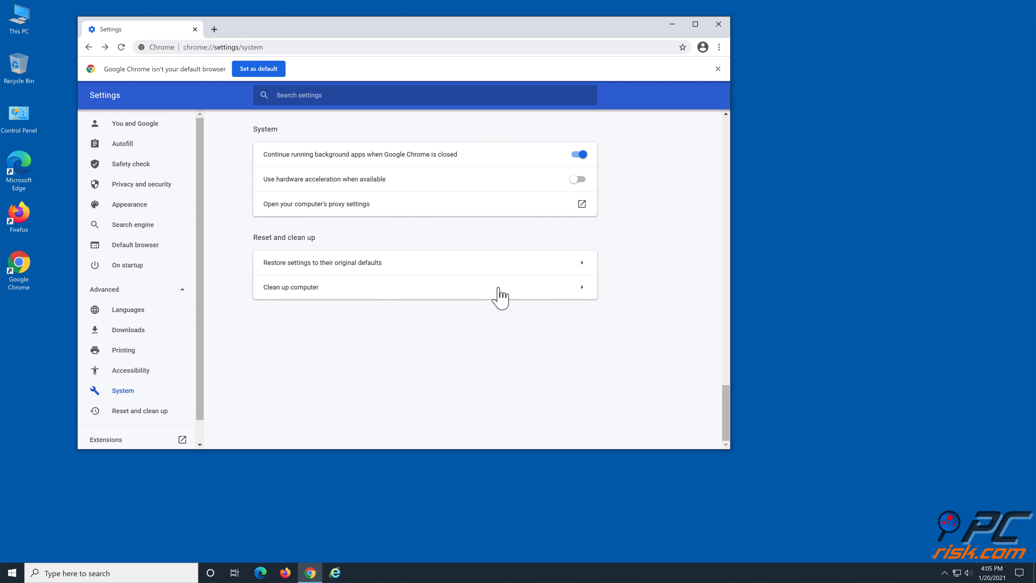
Step: Close Chrome, then open the advanced system settings from the System About page in Windows Settings
left_click(718, 24)
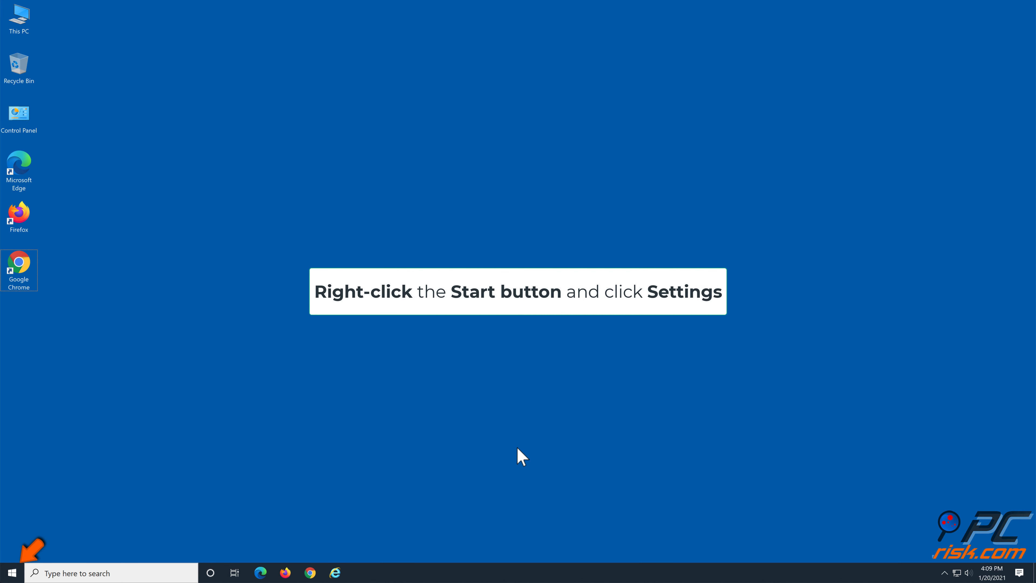
right_click(12, 573)
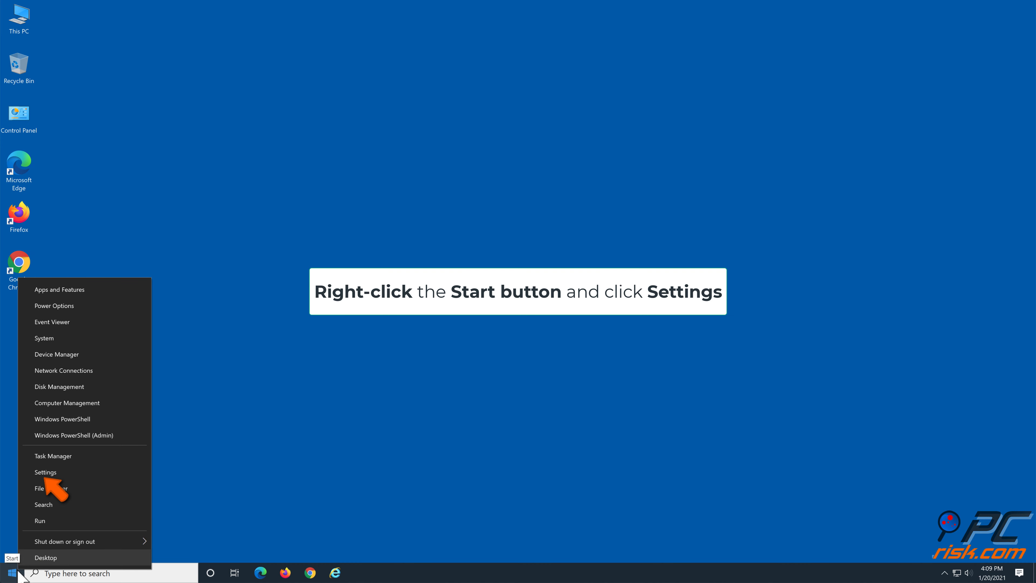
left_click(62, 474)
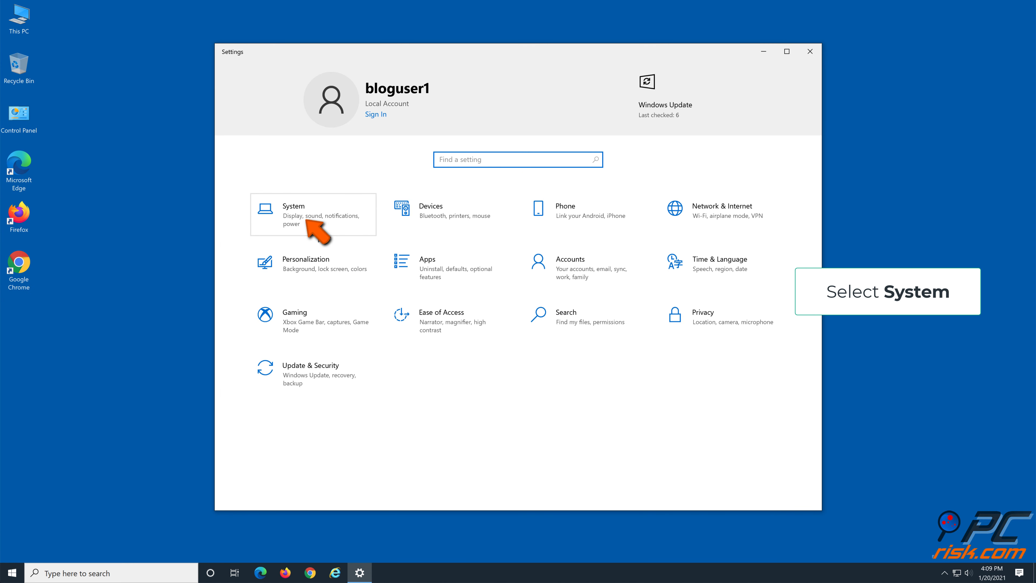
left_click(319, 229)
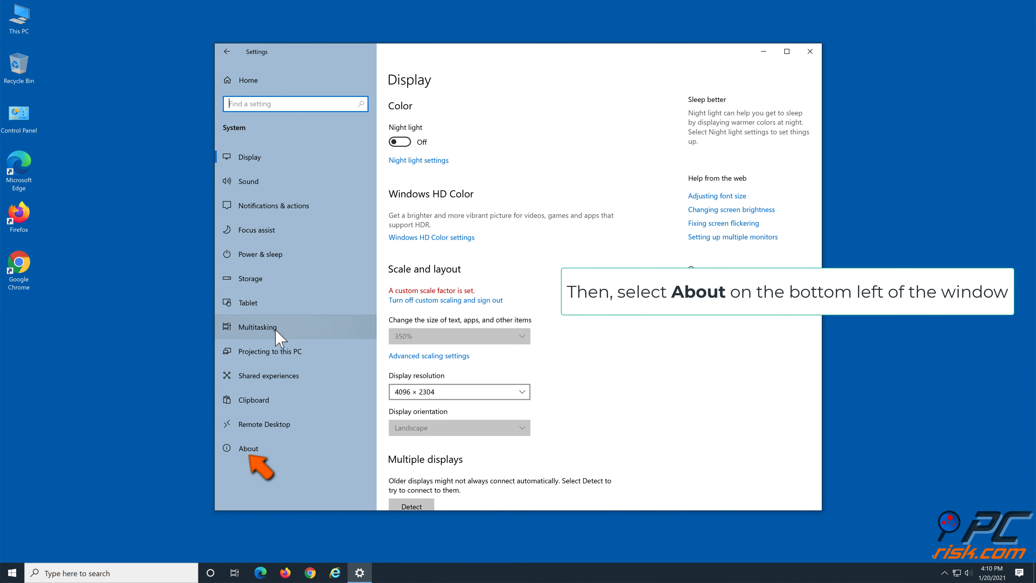
left_click(271, 451)
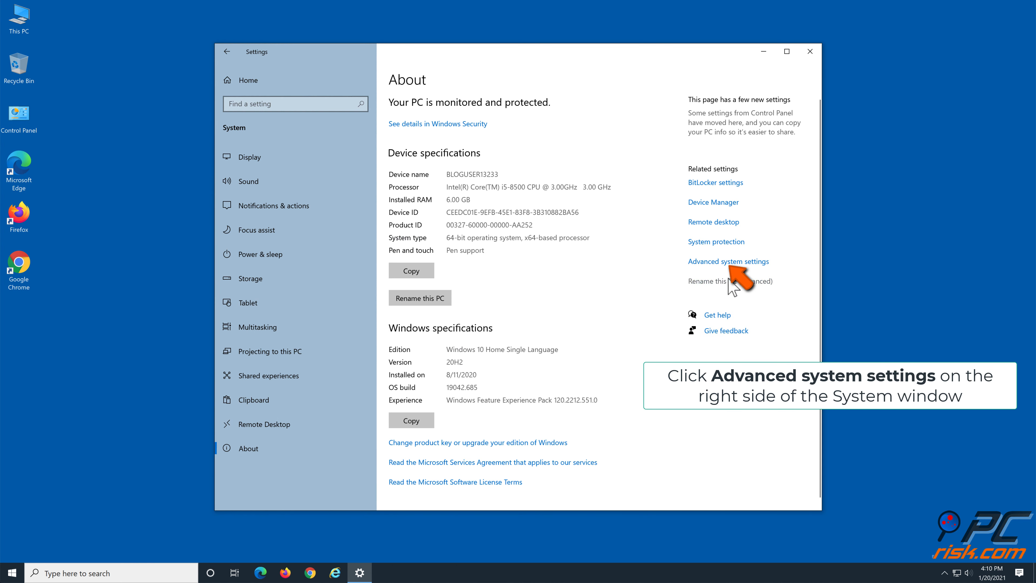
left_click(745, 264)
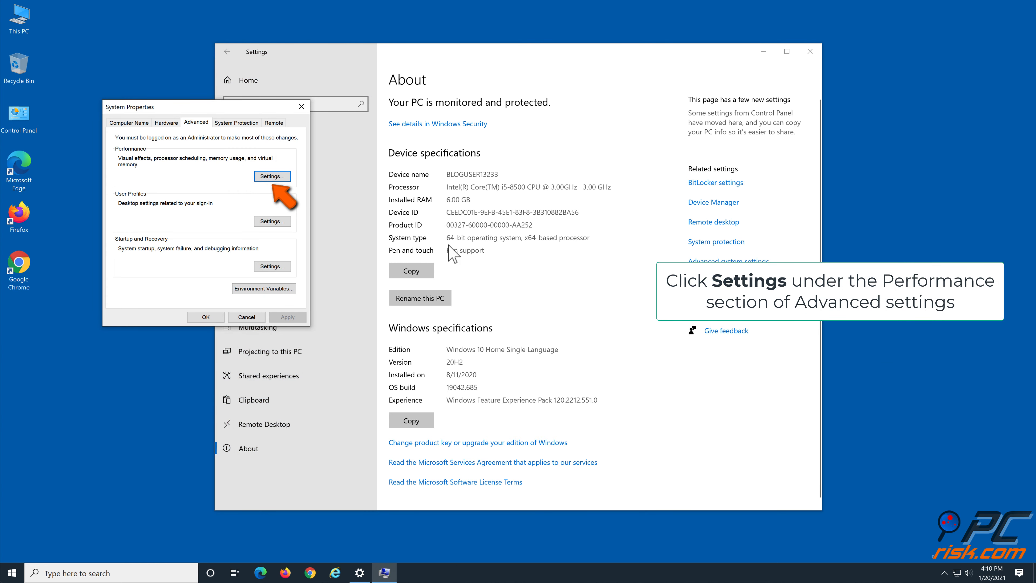
Step: Set the Windows visual effects performance option to "Adjust for best performance", apply it, and close System Properties and Settings
left_click(272, 178)
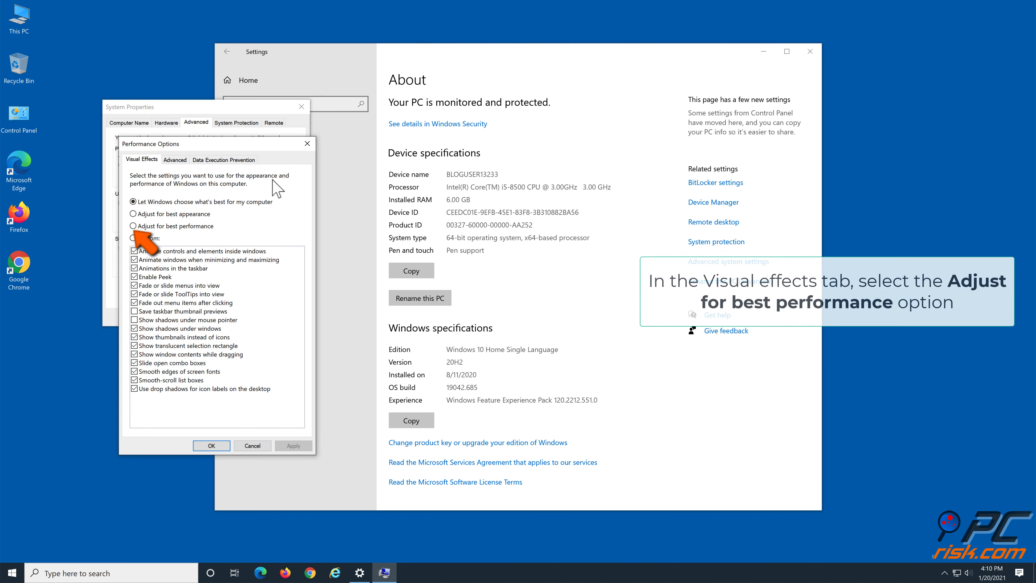
left_click(133, 227)
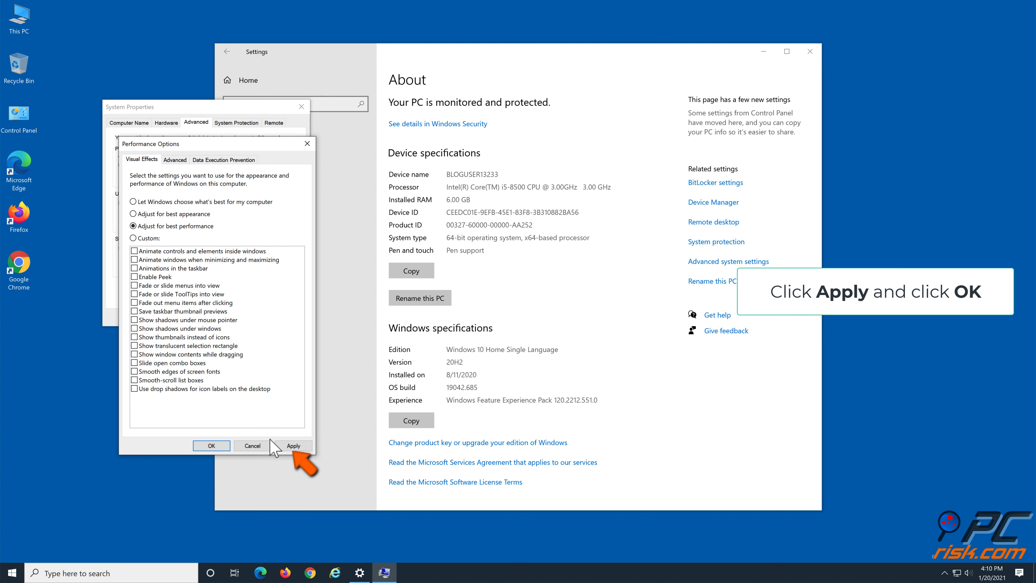
left_click(280, 447)
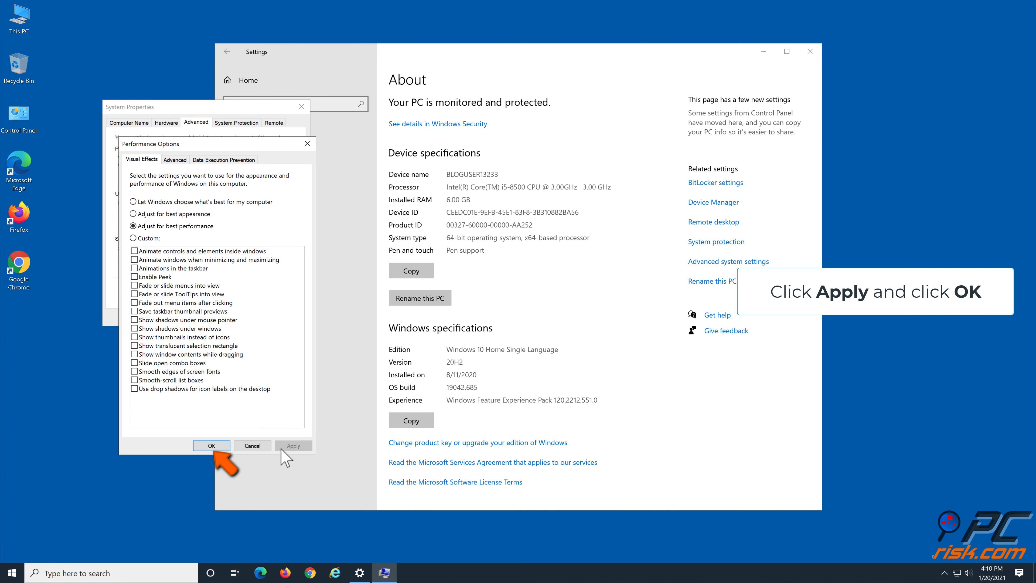
left_click(215, 446)
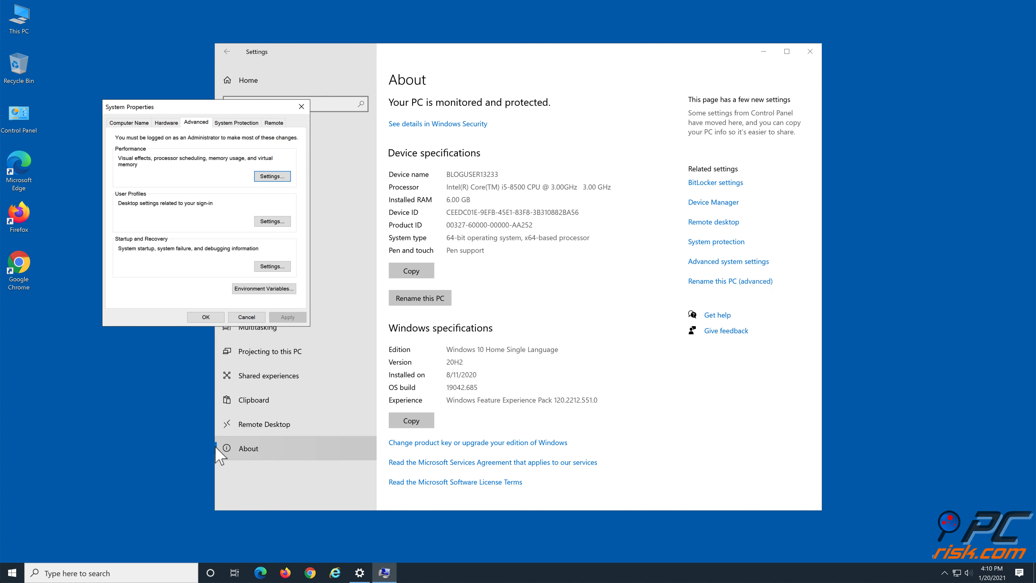
left_click(206, 317)
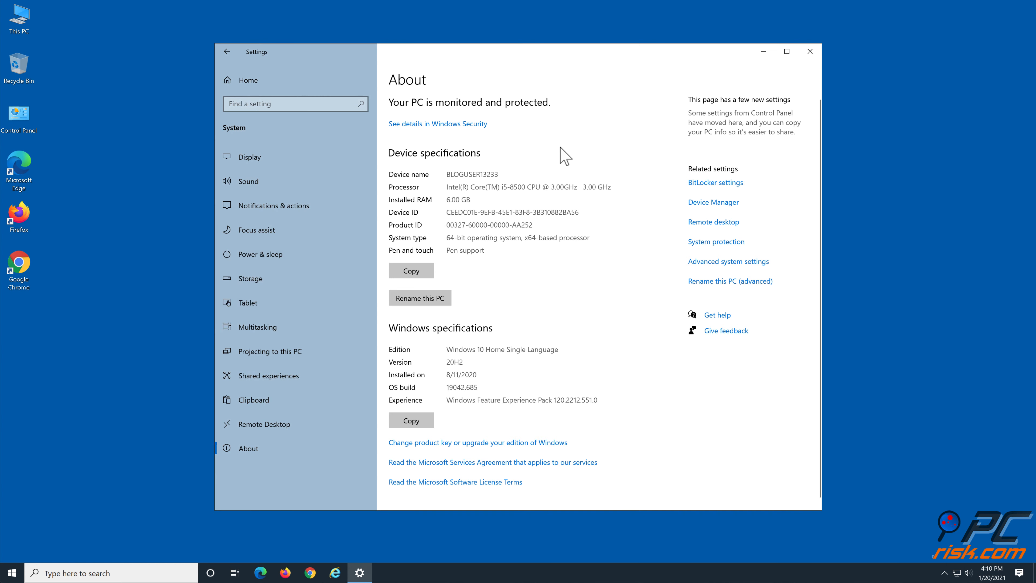
left_click(810, 52)
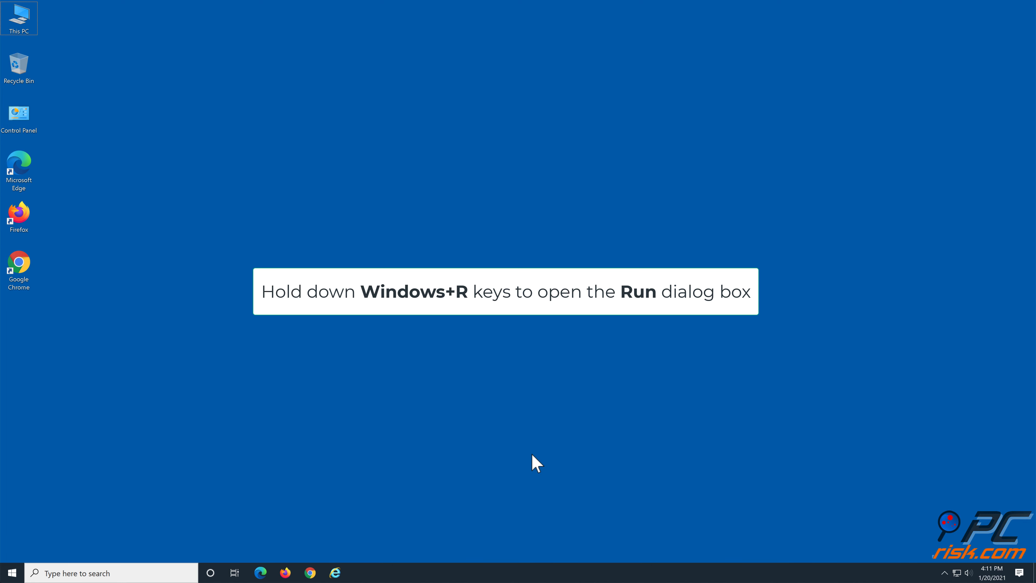
Step: Launch an elevated Command Prompt by running cmd as administrator, and execute "dism.exe /online /cleanup-image /restorehealth"
key("super+r")
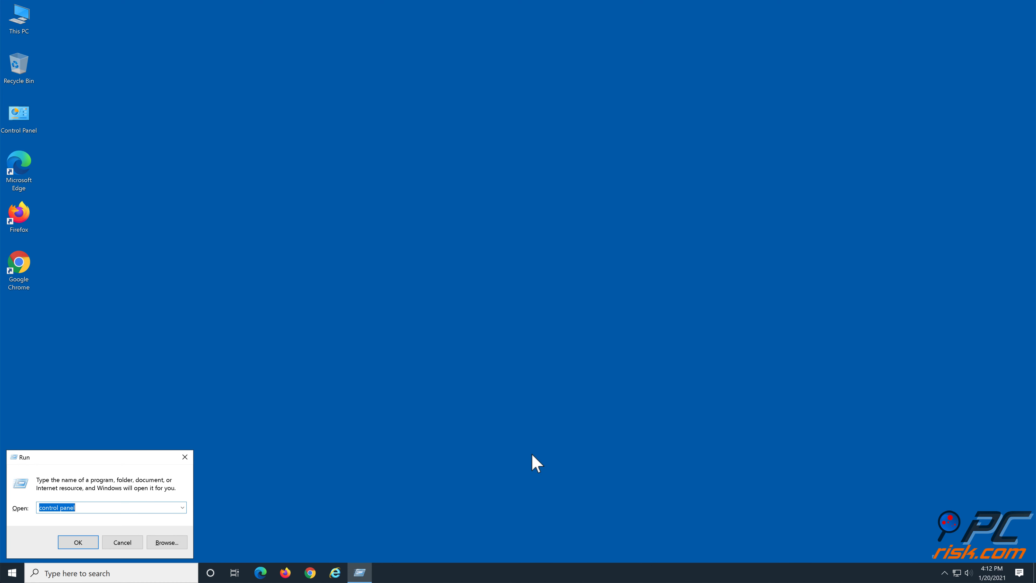
type("cmd")
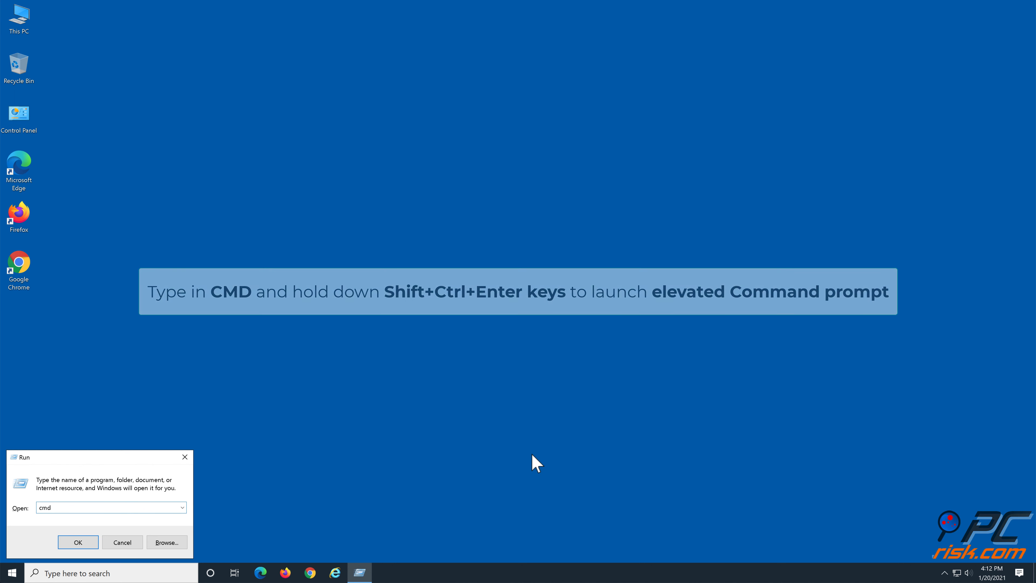
key("ctrl+shift+Return")
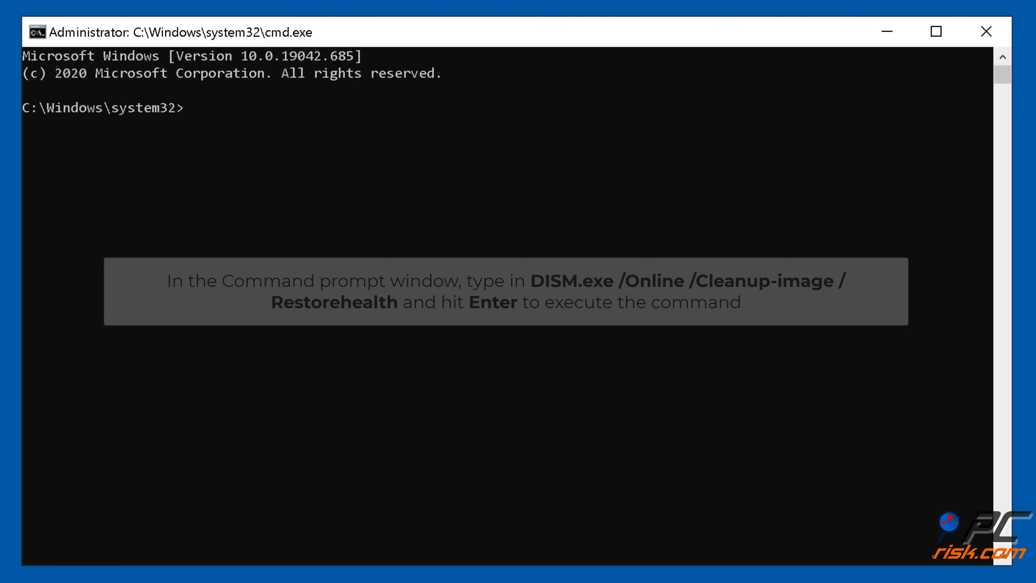
type("di")
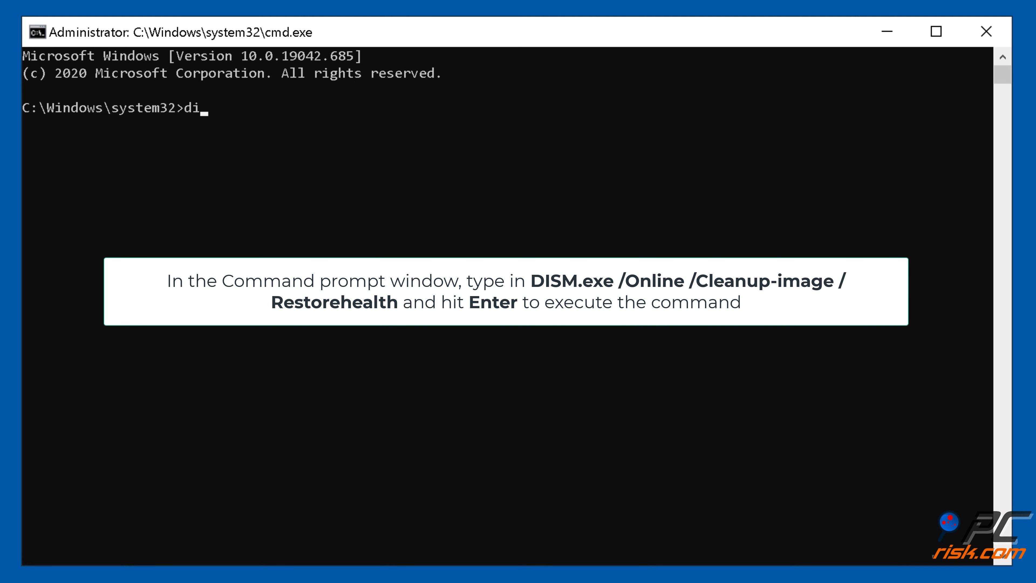
type("sm.exe /online /c")
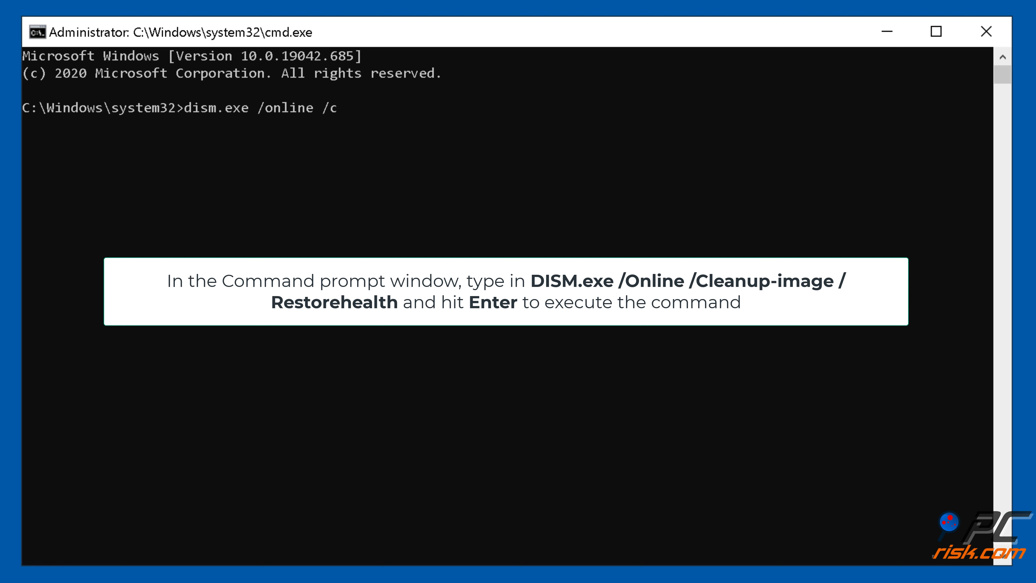
type("leanup-image")
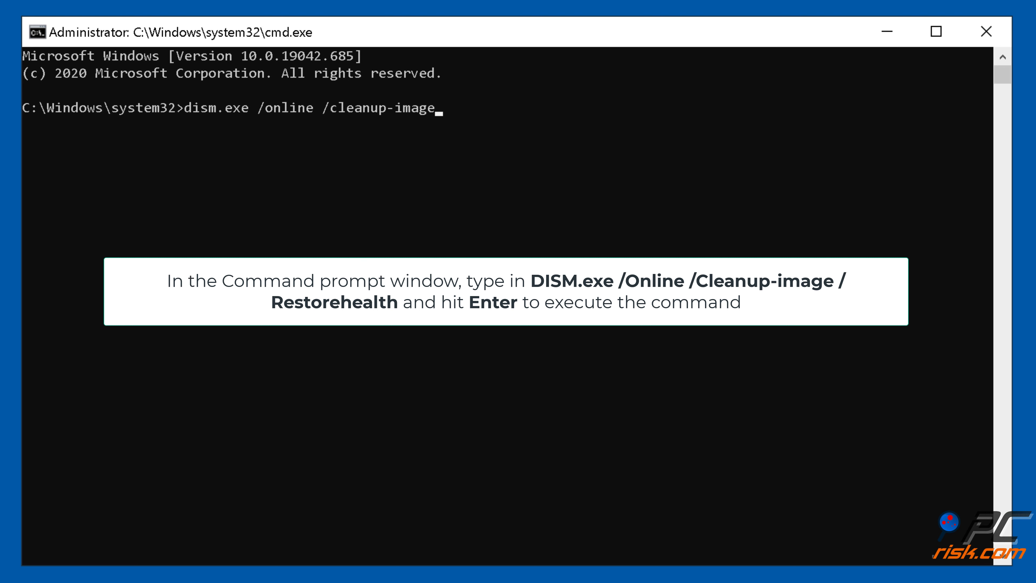
type(" /restorehealth")
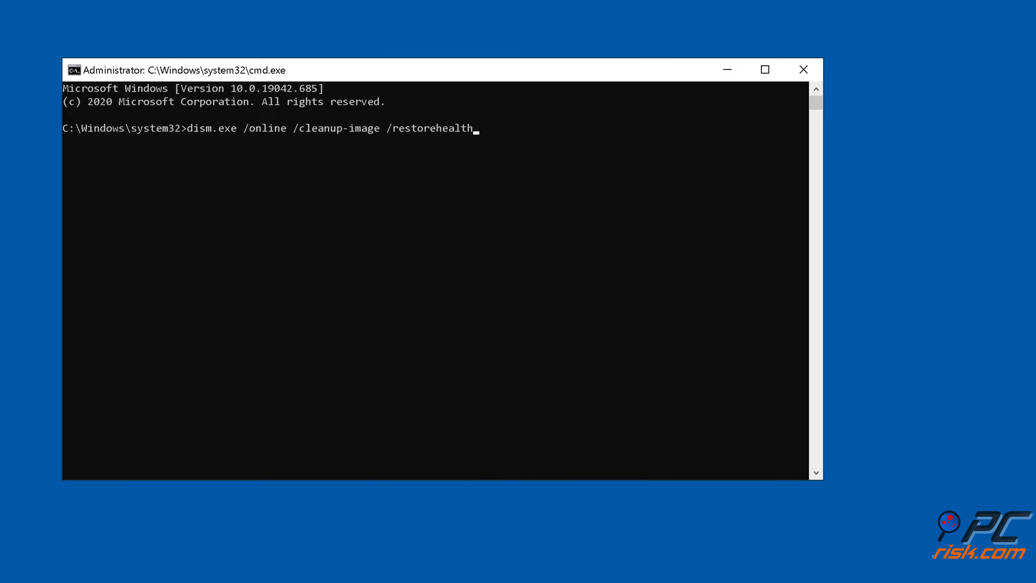
key("Return")
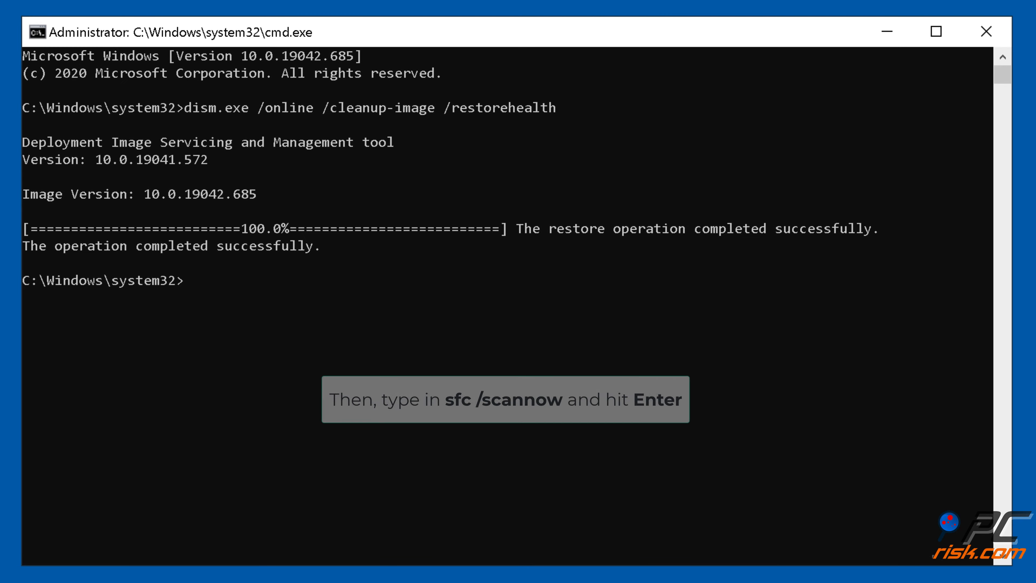
Step: Run the system file check with "sfc /scannow" and close the Command Prompt once the scan is done
type("sfc")
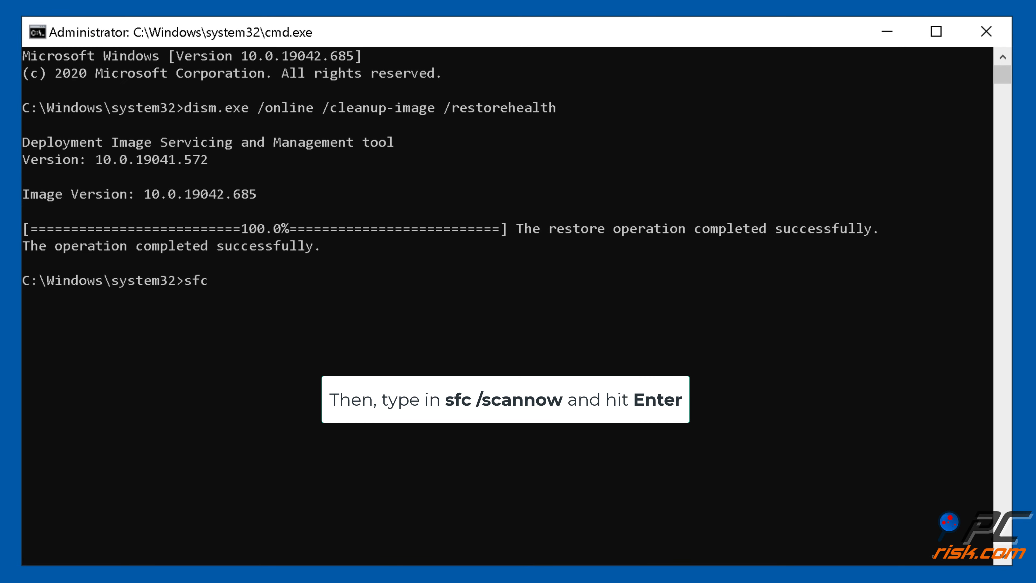
type(" /scannow")
key("Return")
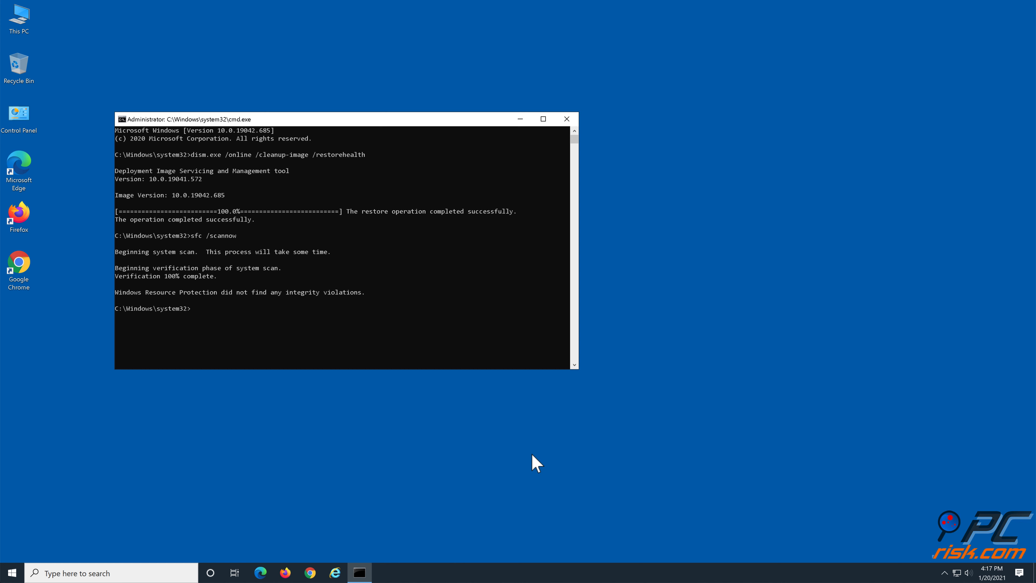
left_click(569, 119)
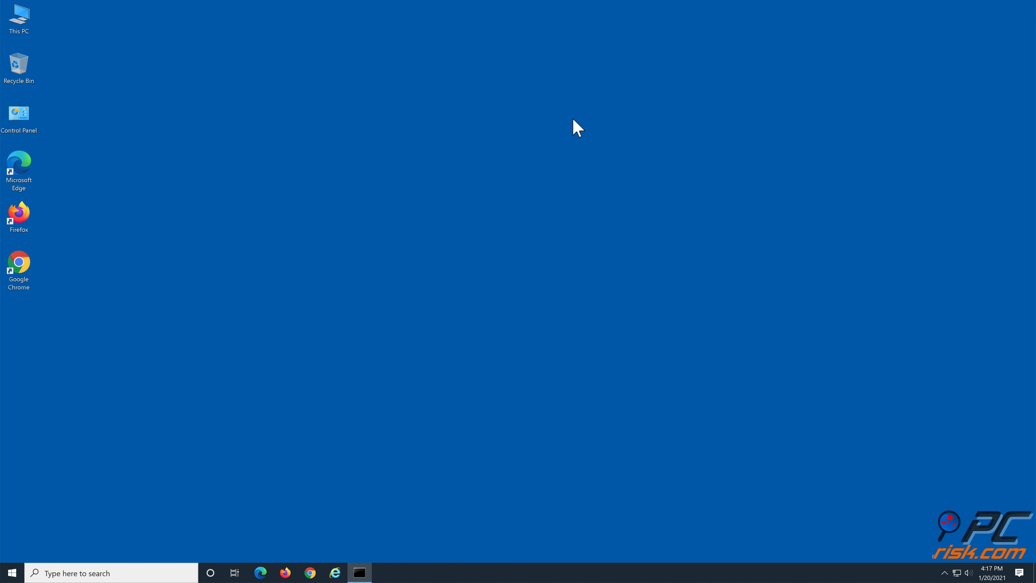